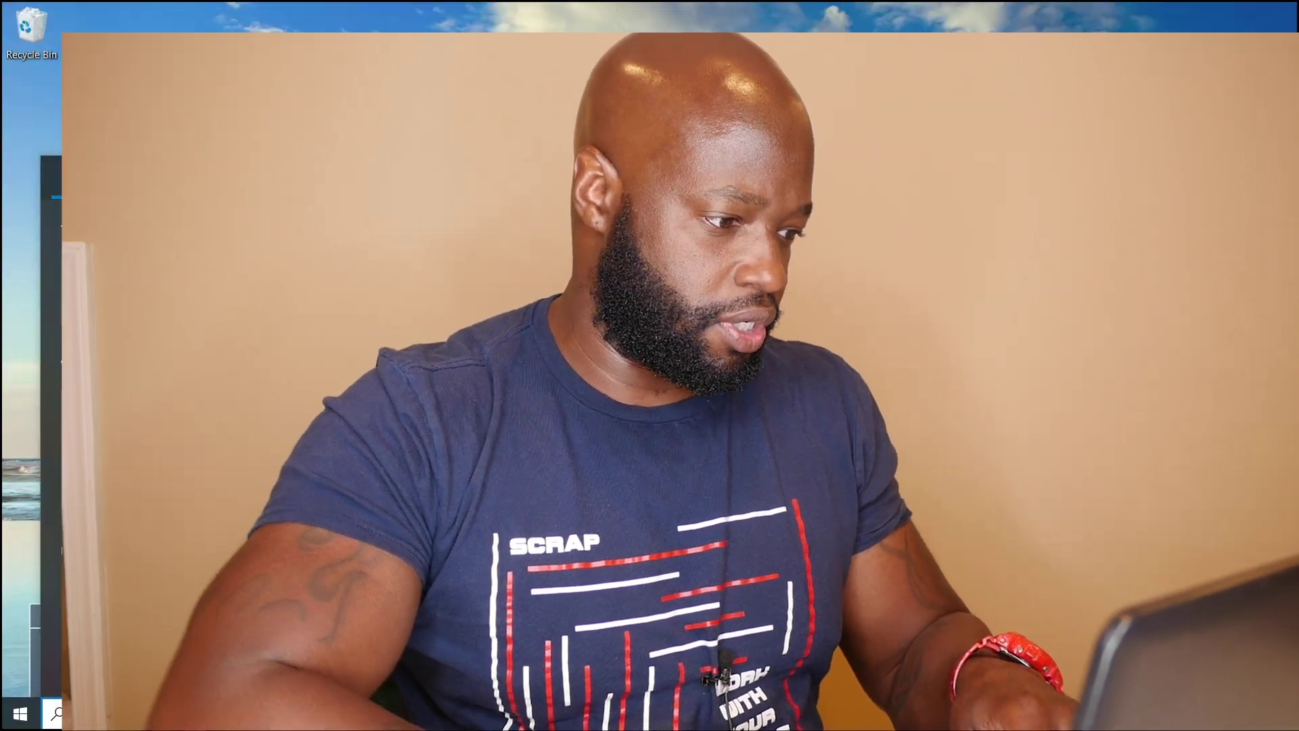
- Launch Notepad and type the line 'z-dubb productions' in a new note
key("Return")
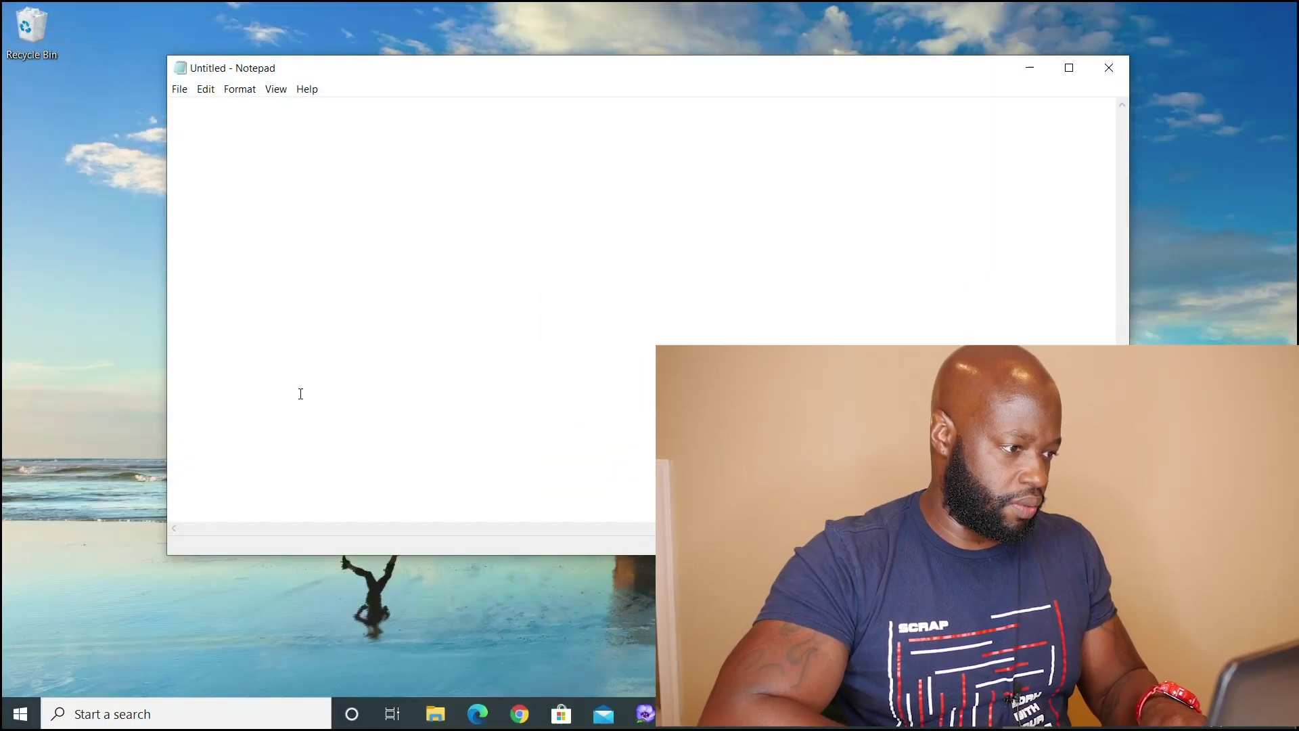
type("a")
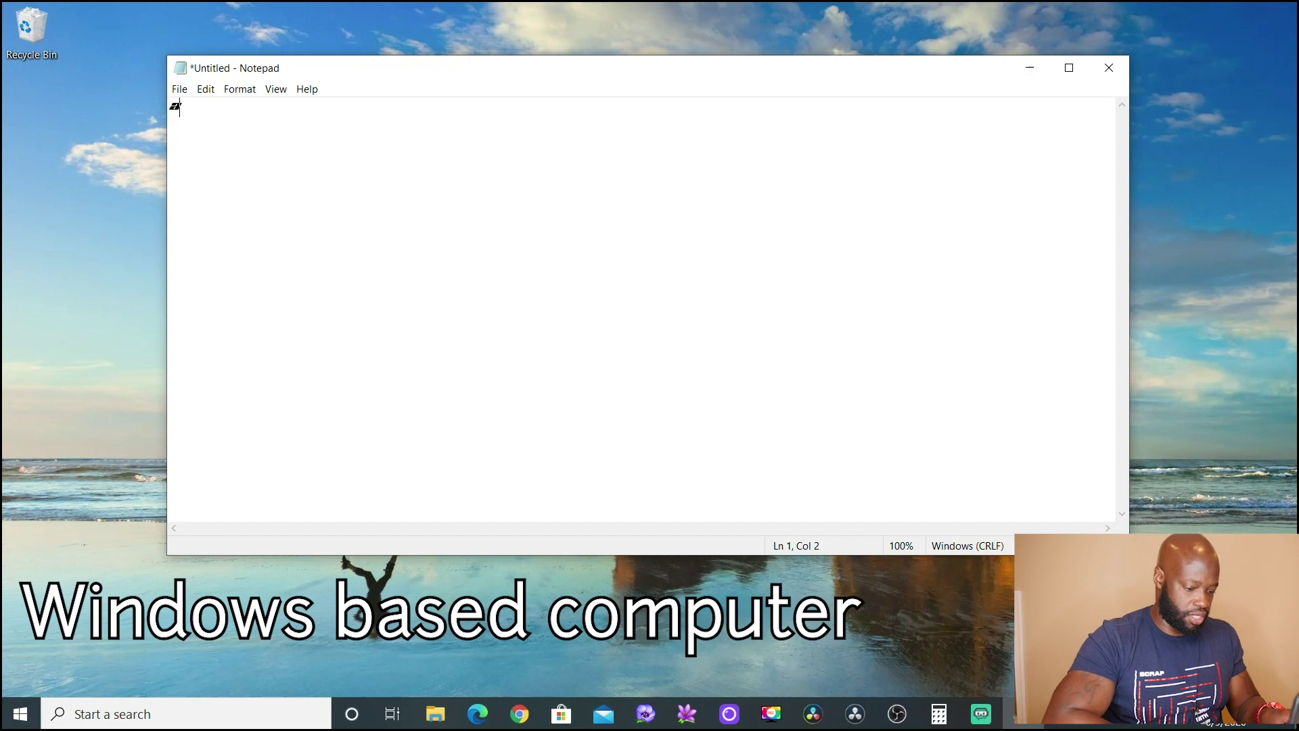
type("-dubh productions")
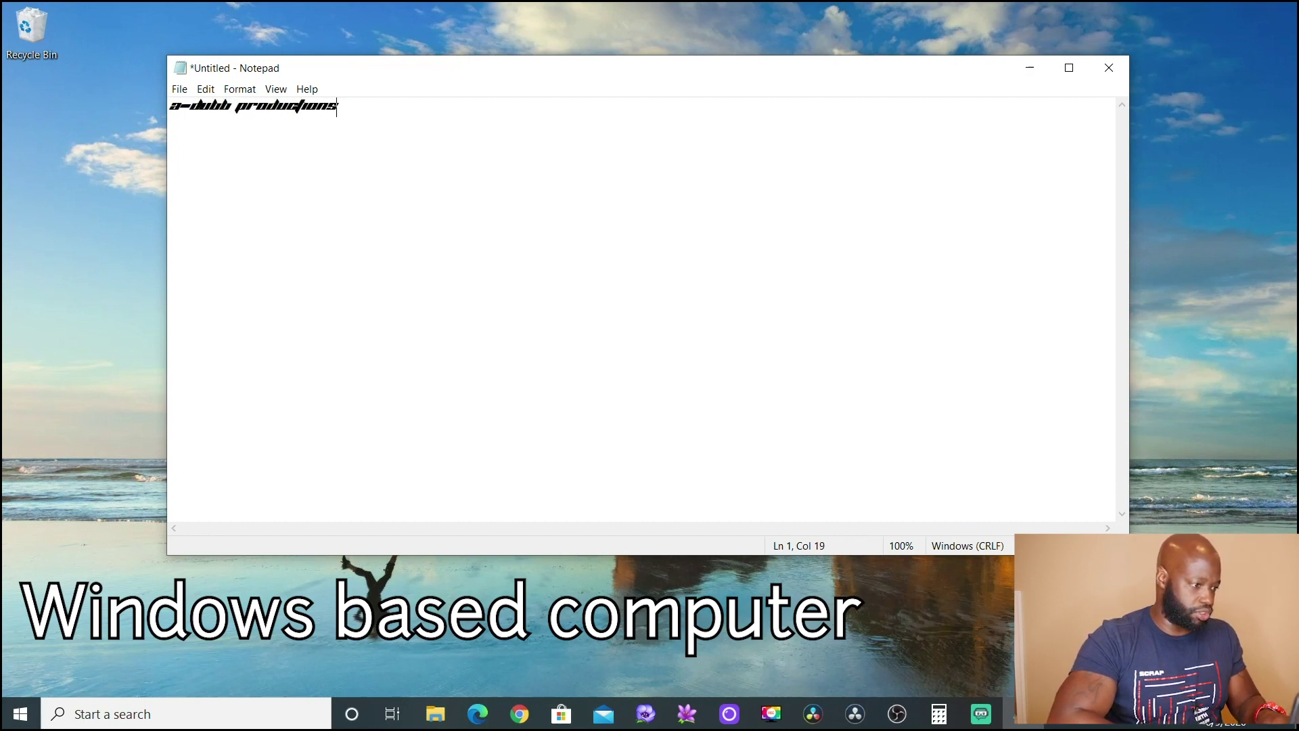
double_click(347, 108)
left_click(348, 107)
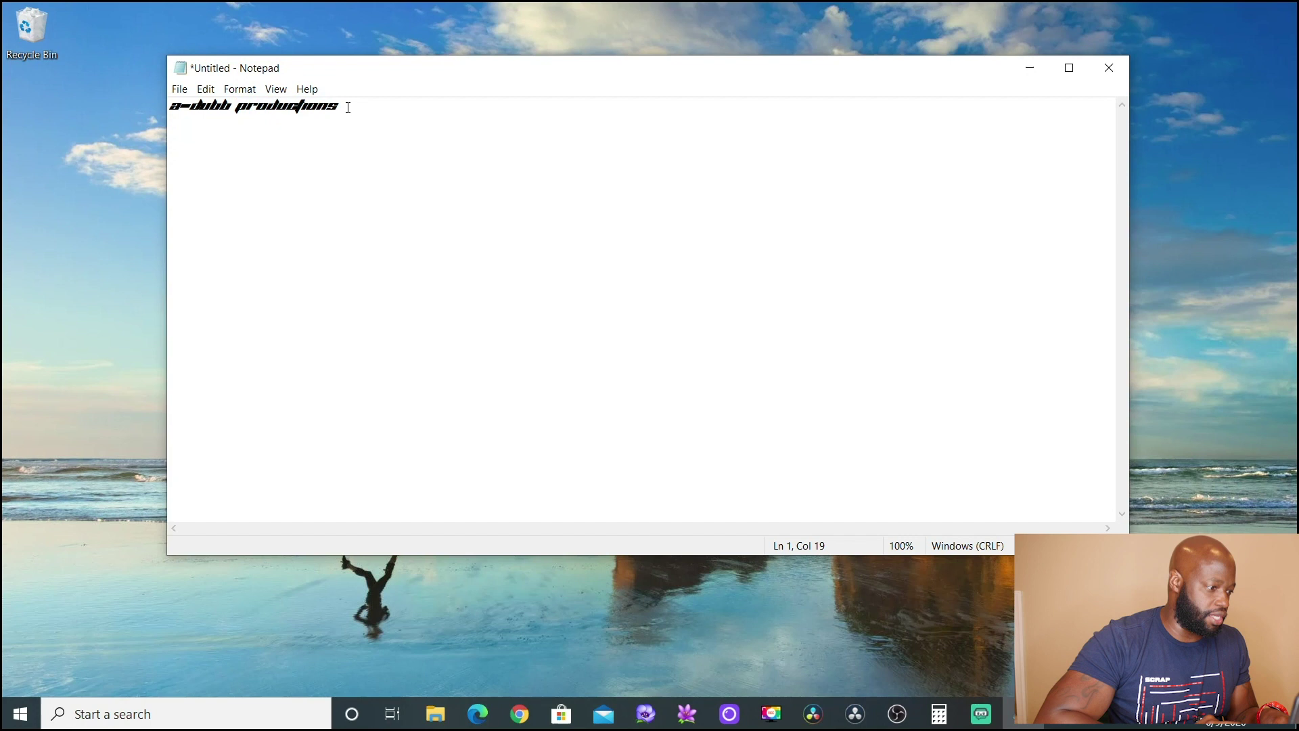
- Select the line, clear the selection, then switch to the web browser
left_click_drag(344, 109, 161, 108)
left_click(194, 122)
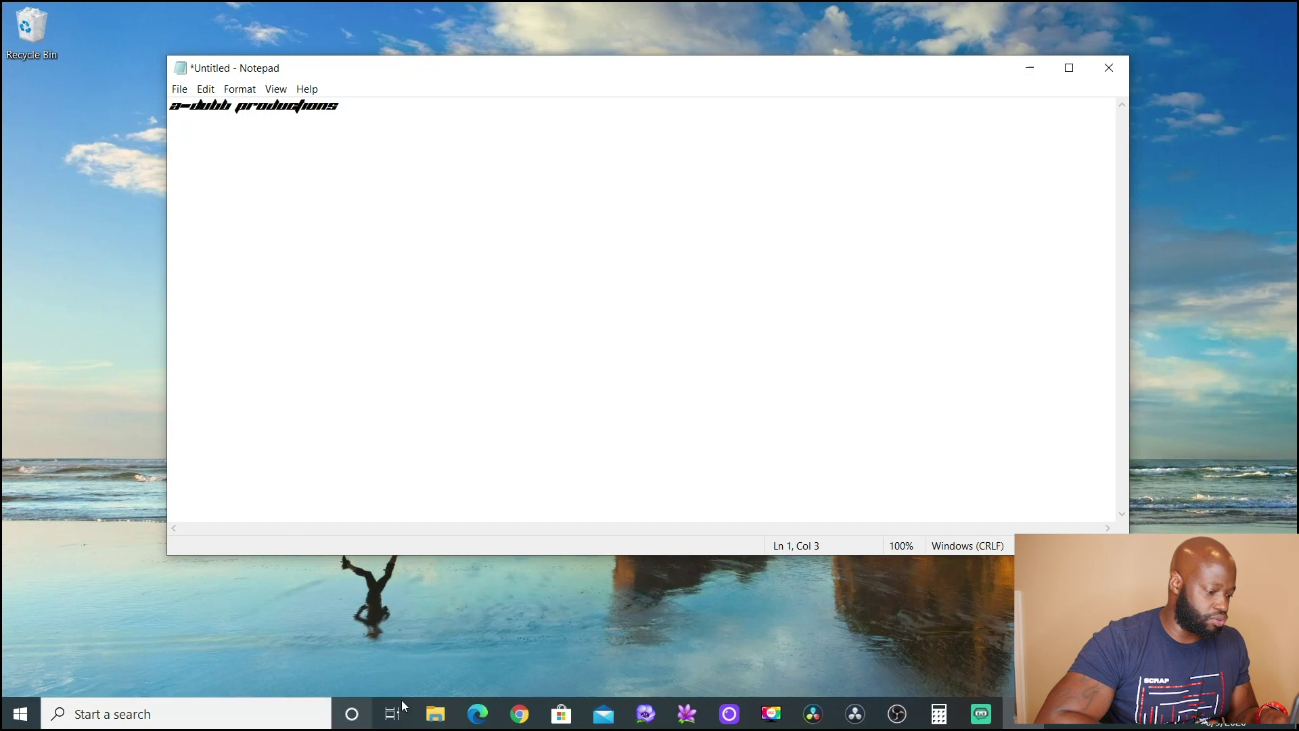
left_click(519, 714)
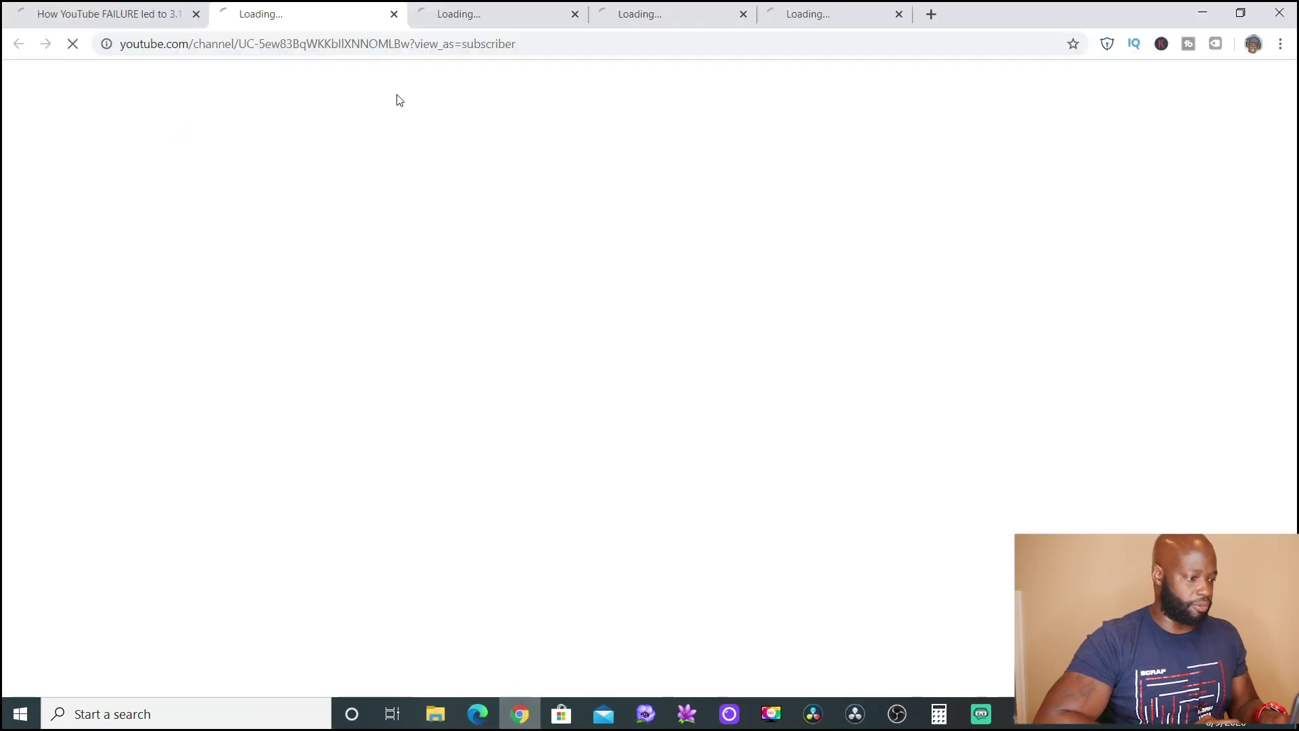
- Load 1001freefonts.com and close the Amazon, Shopify, Search Marquis and YouTube tabs
left_click(508, 45)
type("1001freefonts.com")
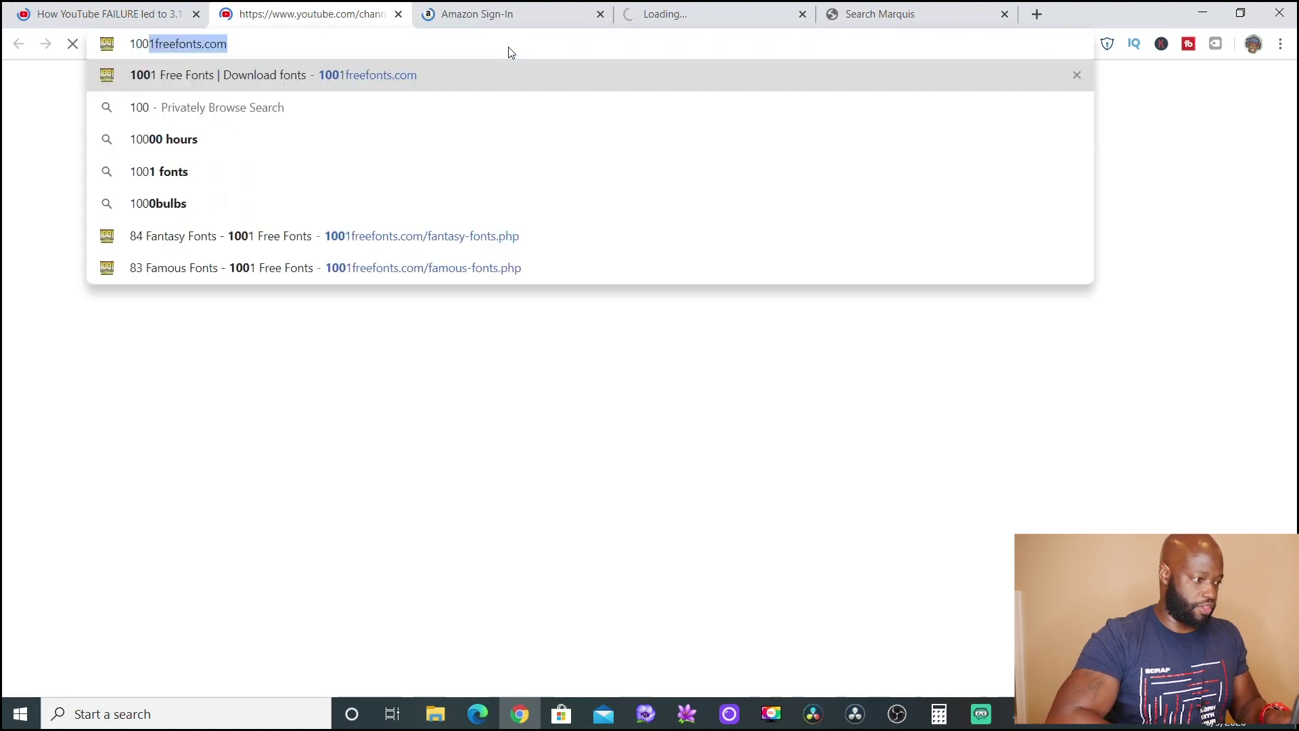
key("Return")
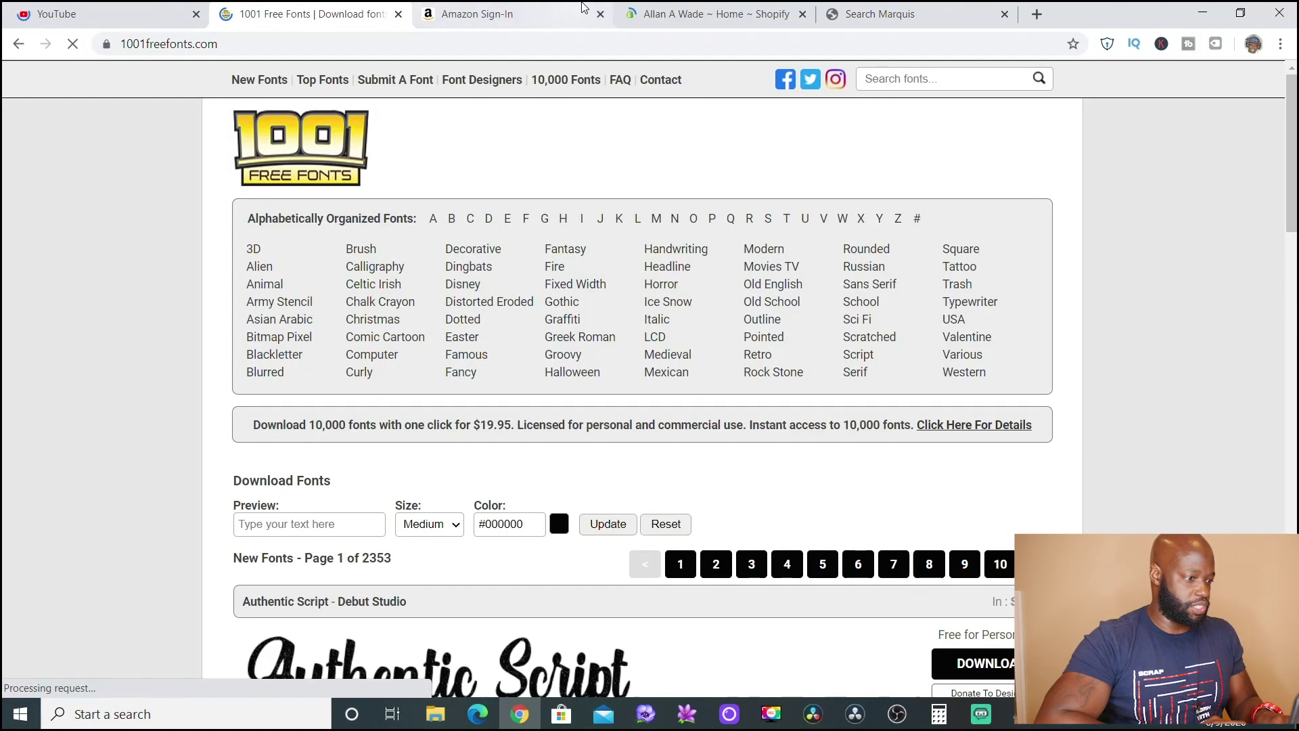
left_click(600, 14)
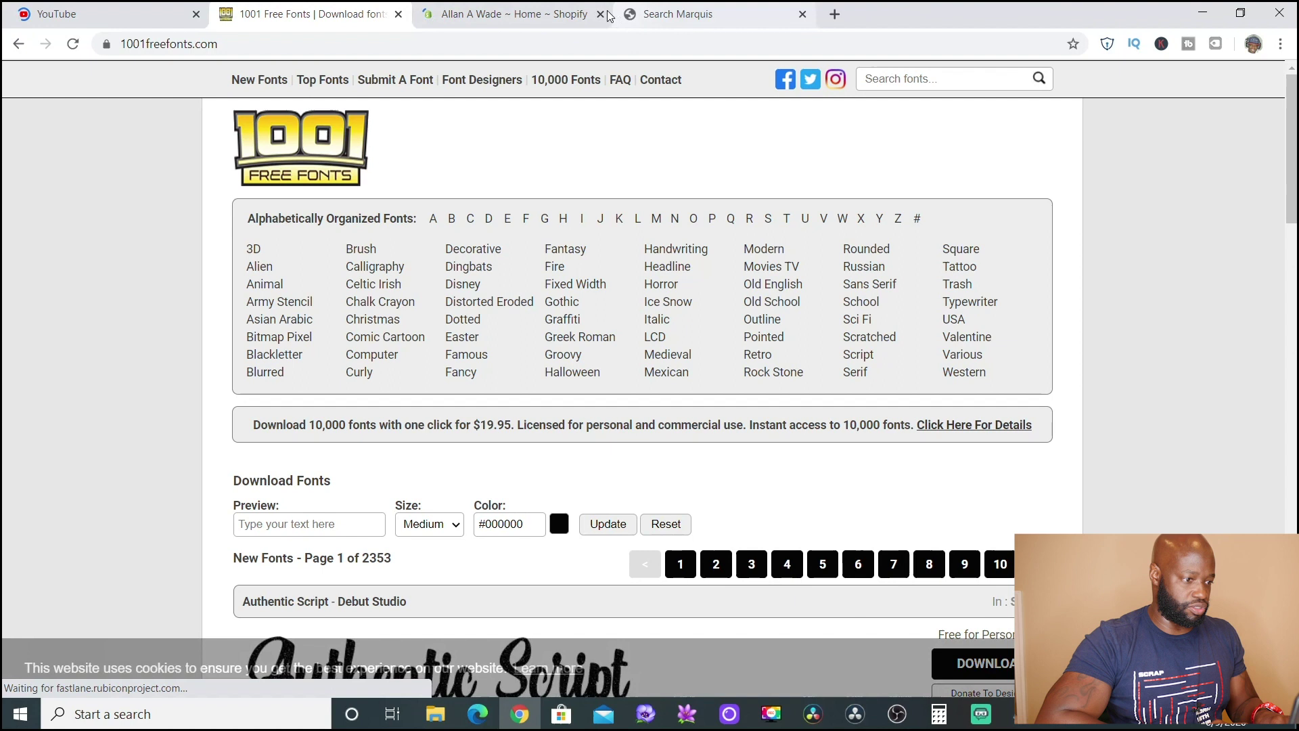
left_click(600, 13)
left_click(600, 13)
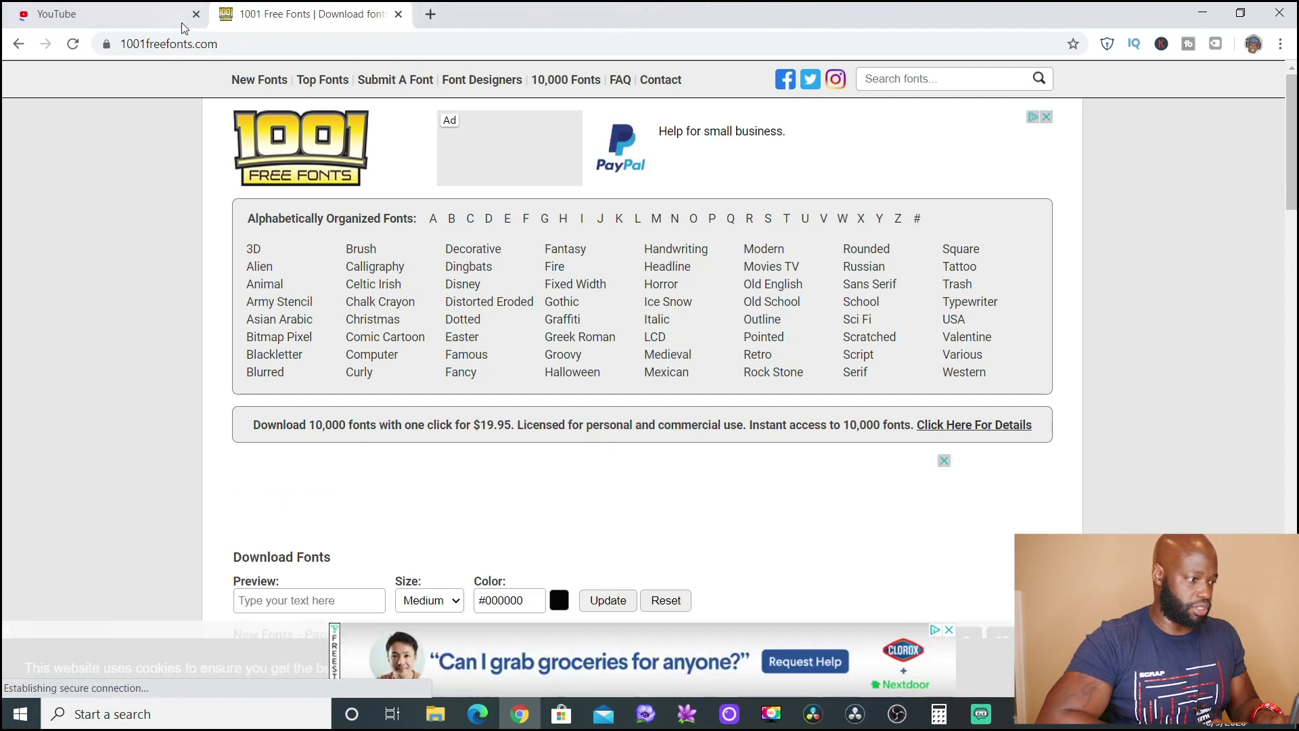
left_click(197, 15)
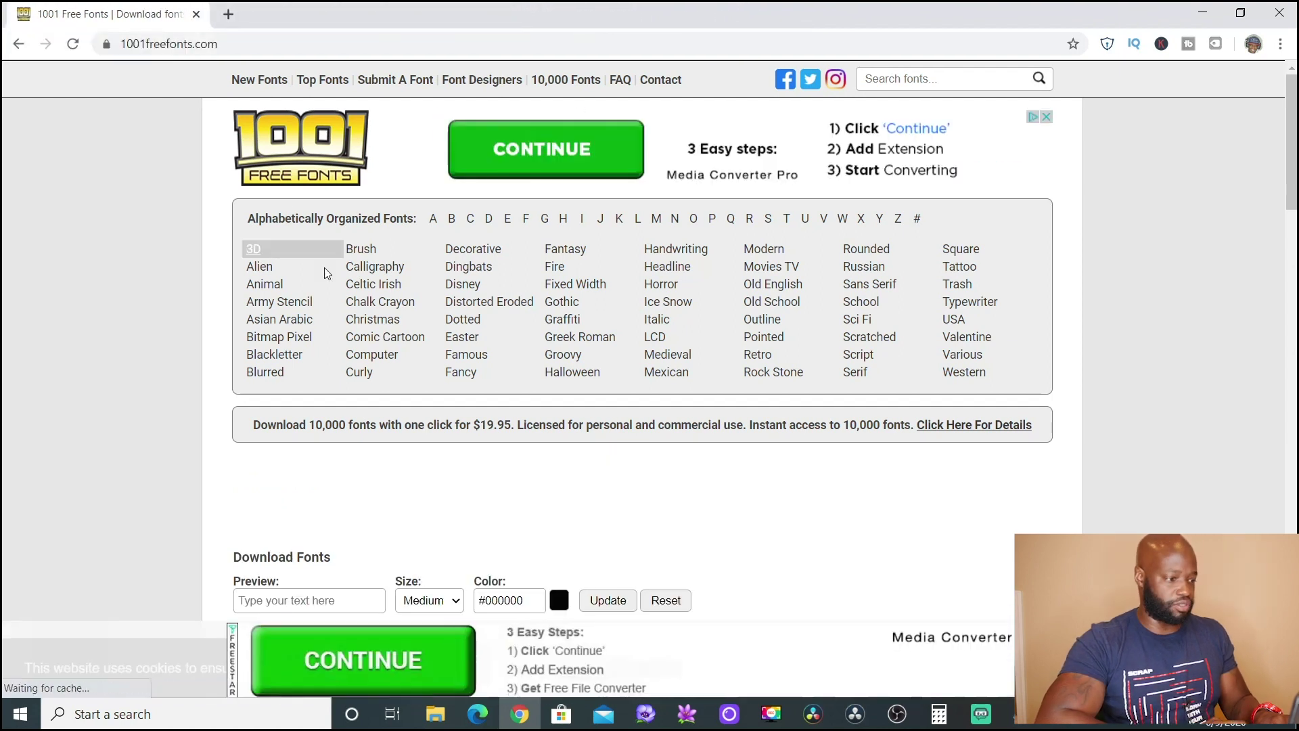
- Open the Blackletter category and download Fraktur Shadowed as fraktur-shadowed.zip
left_click(311, 359)
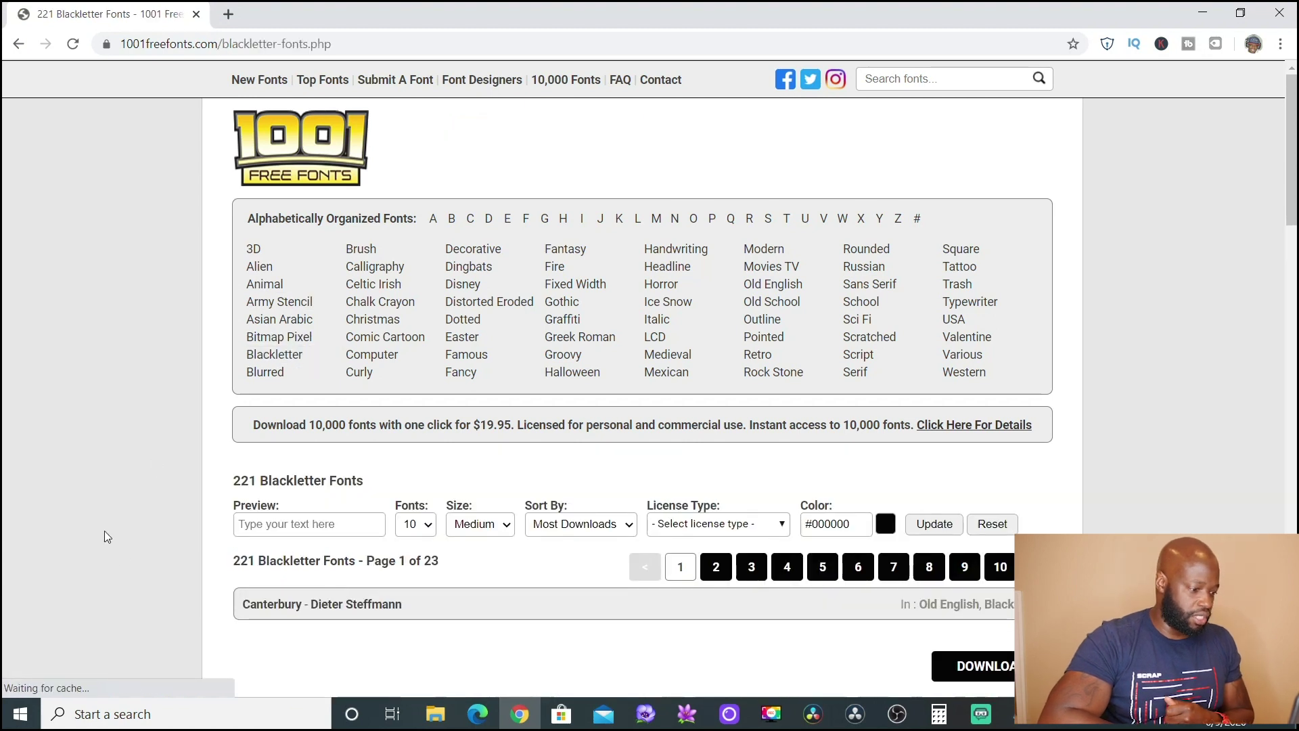
scroll(120, 552, "down", 5)
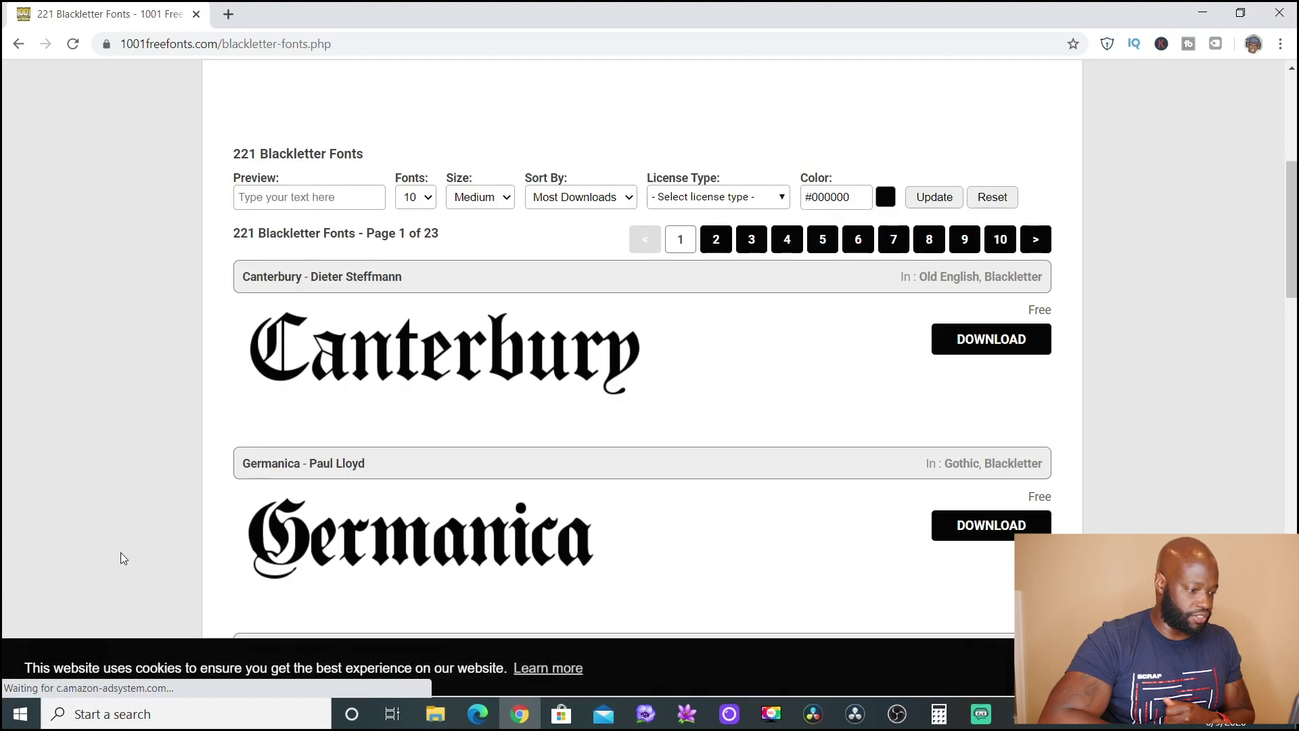
scroll(161, 513, "down", 6)
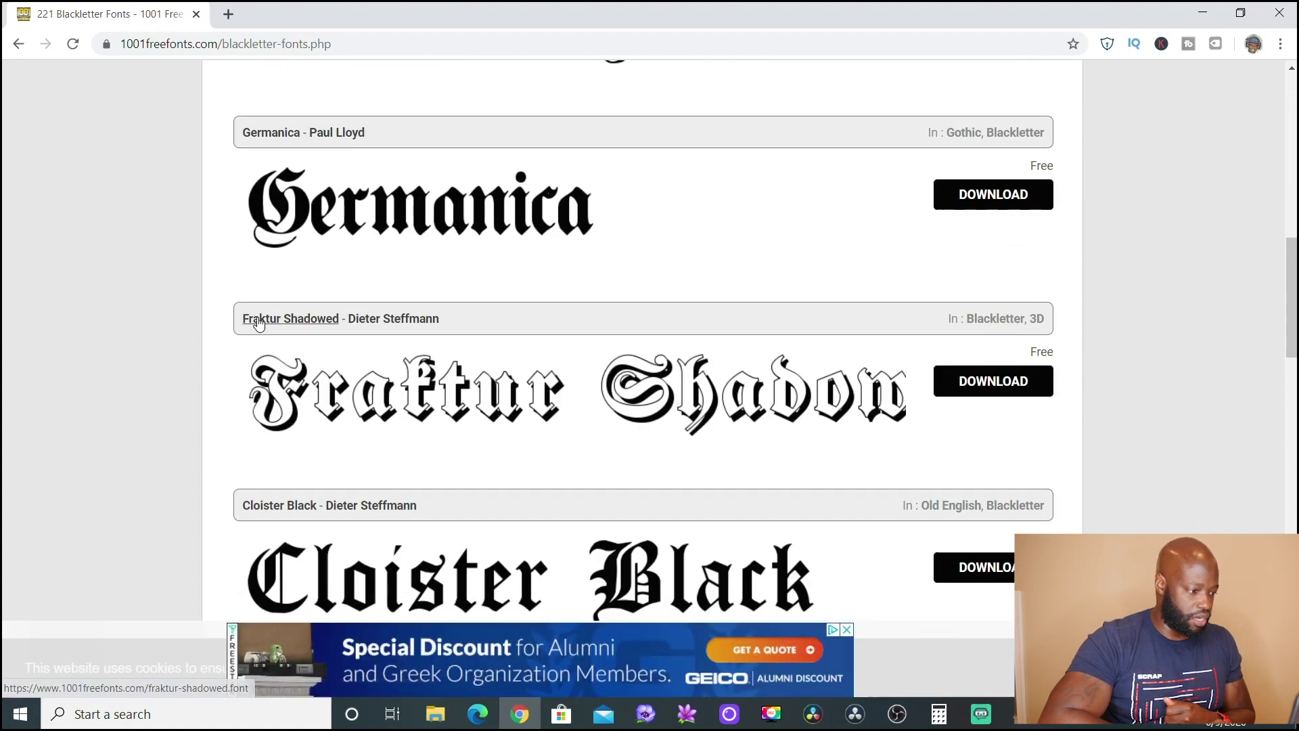
left_click(303, 328)
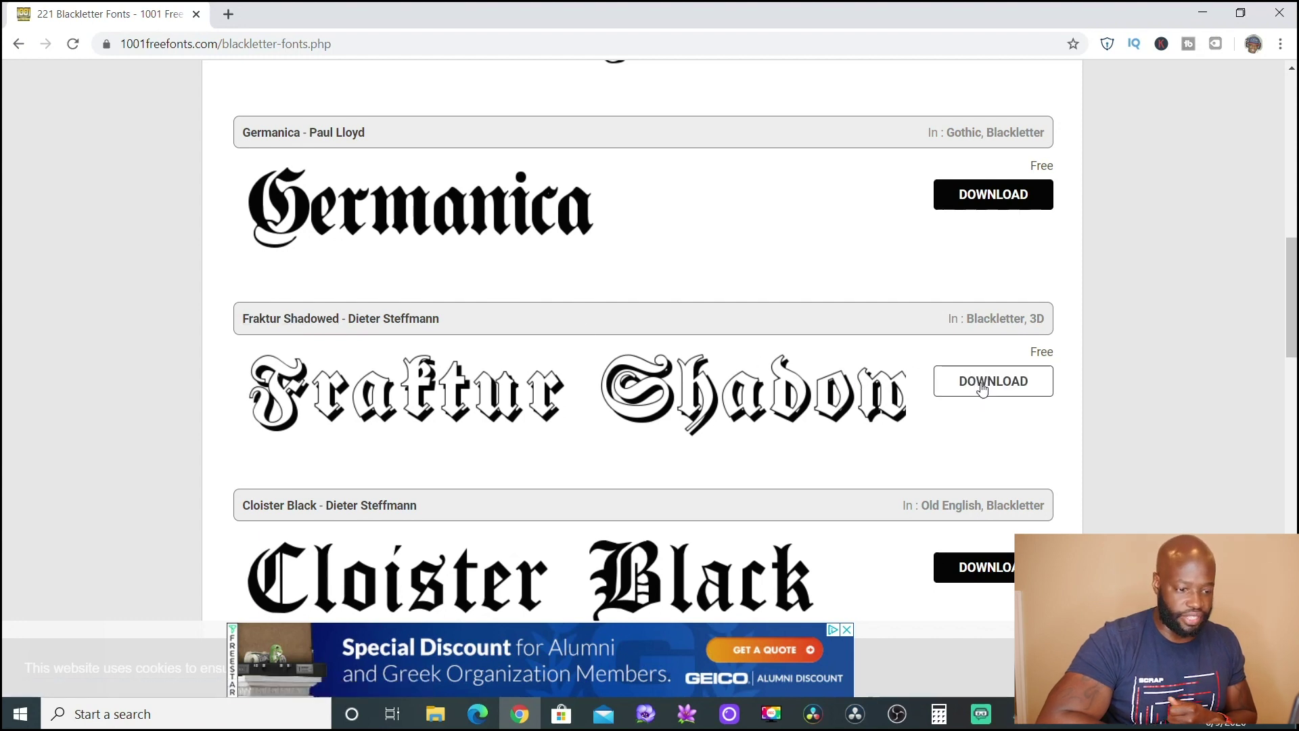
scroll(1077, 262, "up", 3)
scroll(1076, 262, "up", 2)
scroll(1077, 263, "down", 1)
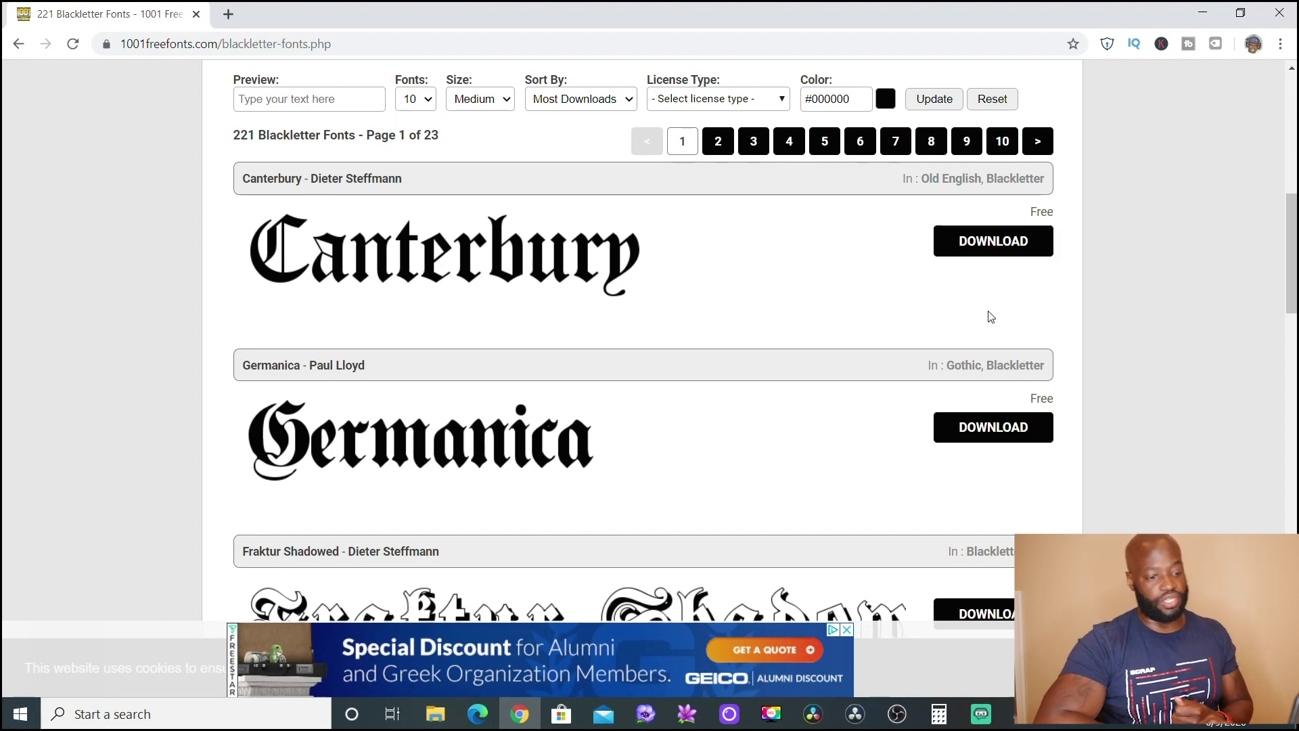
scroll(989, 315, "down", 1)
scroll(989, 315, "down", 3)
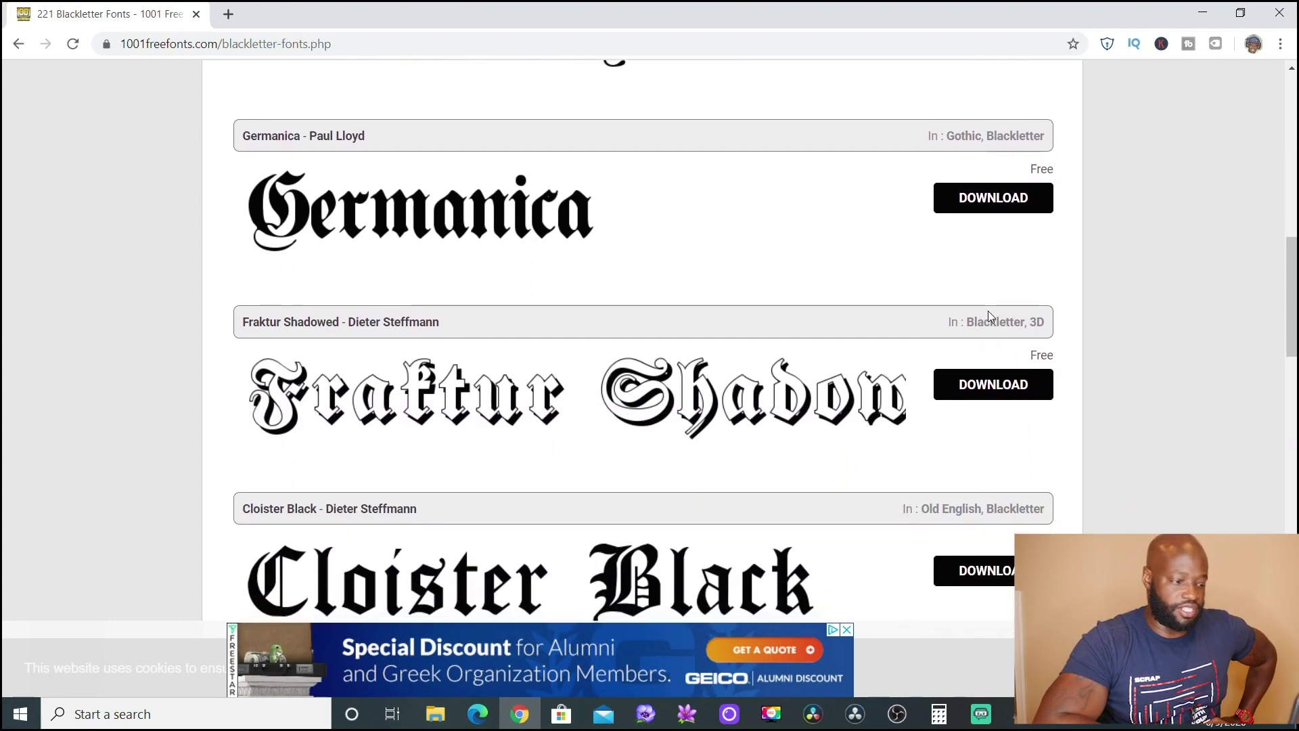
scroll(989, 315, "down", 1)
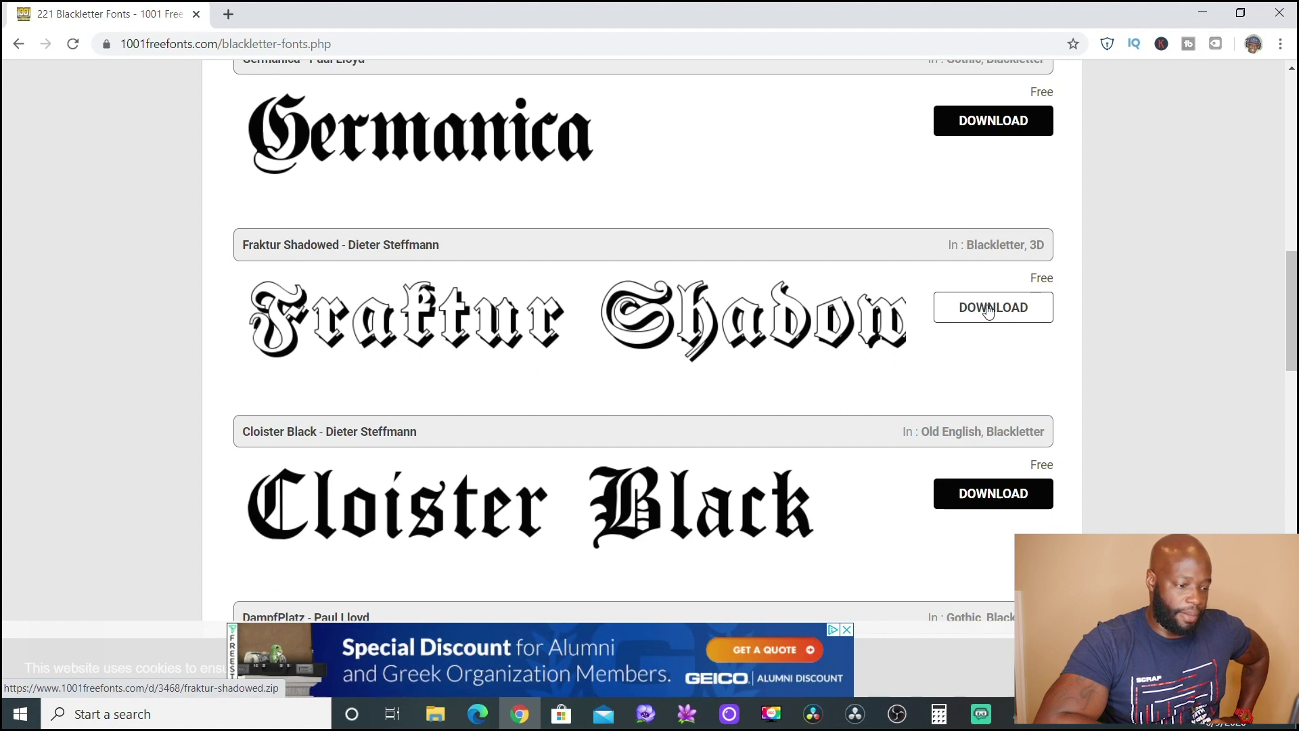
left_click(989, 309)
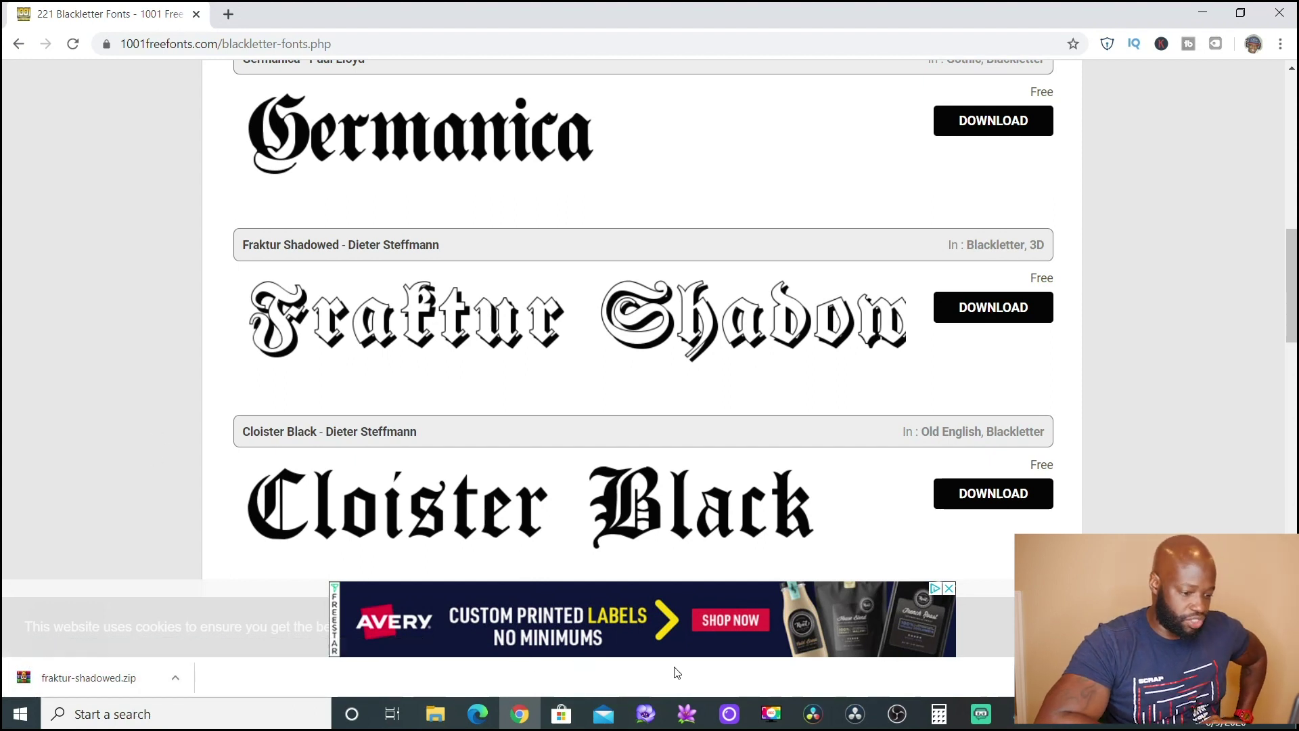
- Select the line and search 'fra' in the Font dialog, then cancel with the font unchanged
left_click(1023, 714)
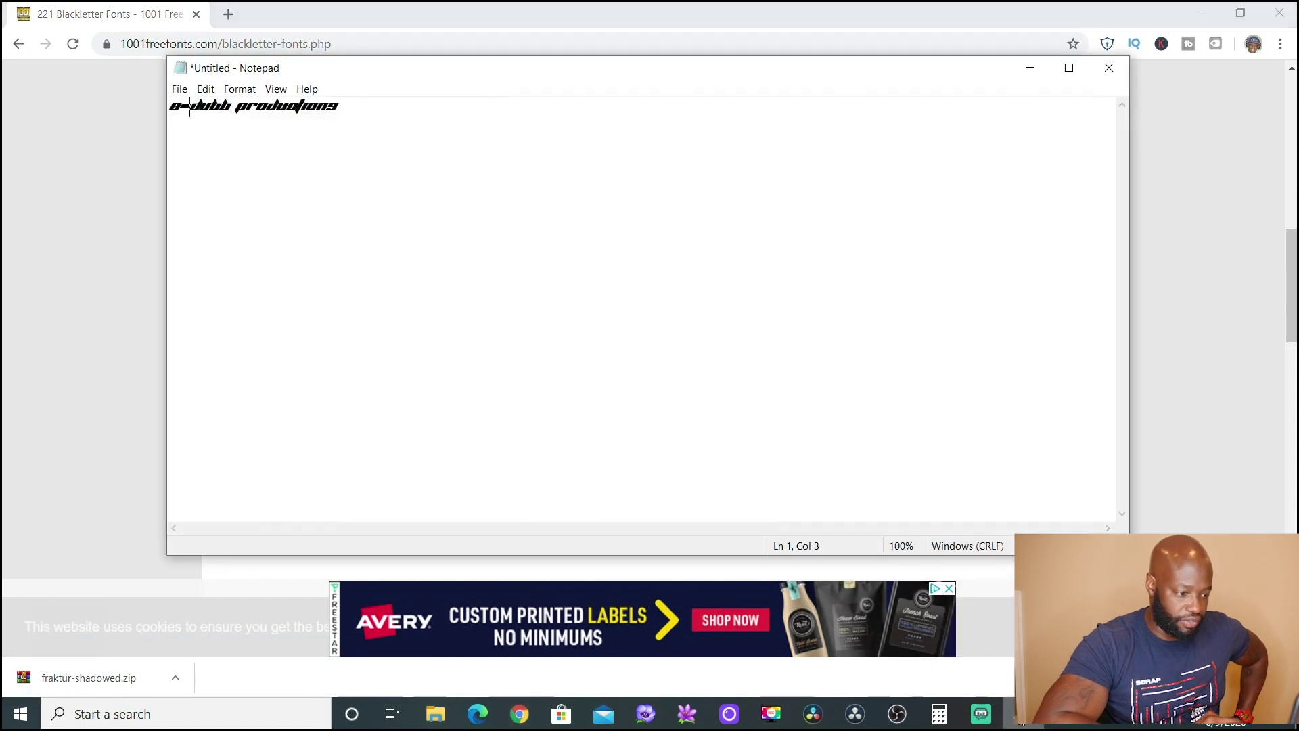
left_click_drag(352, 112, 169, 106)
left_click(240, 90)
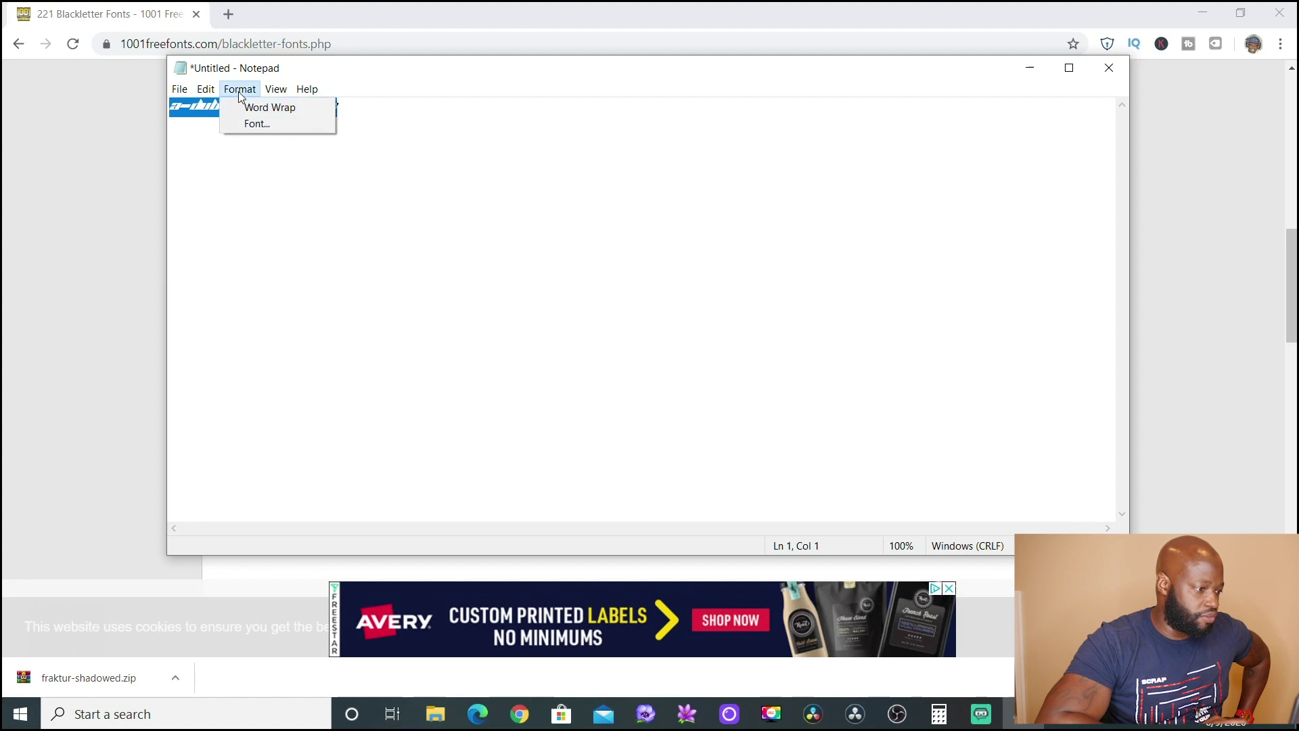
left_click(250, 121)
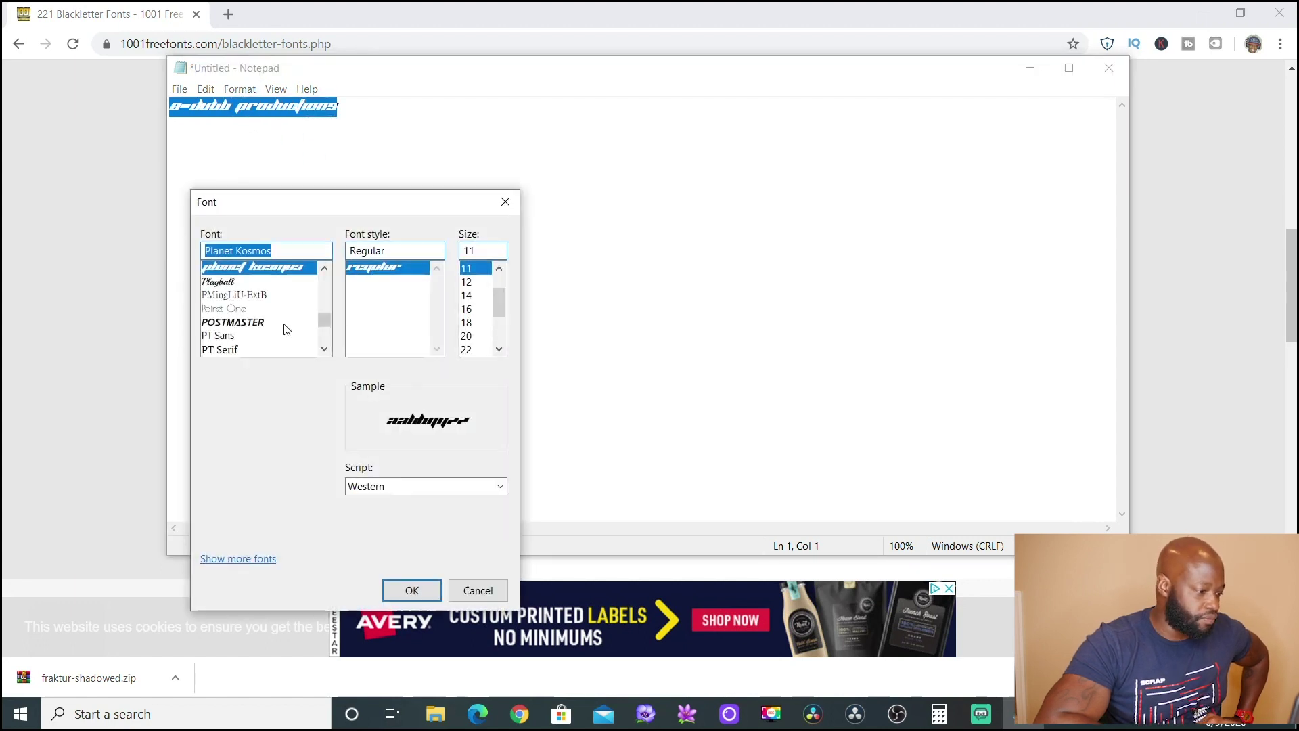
type("fra")
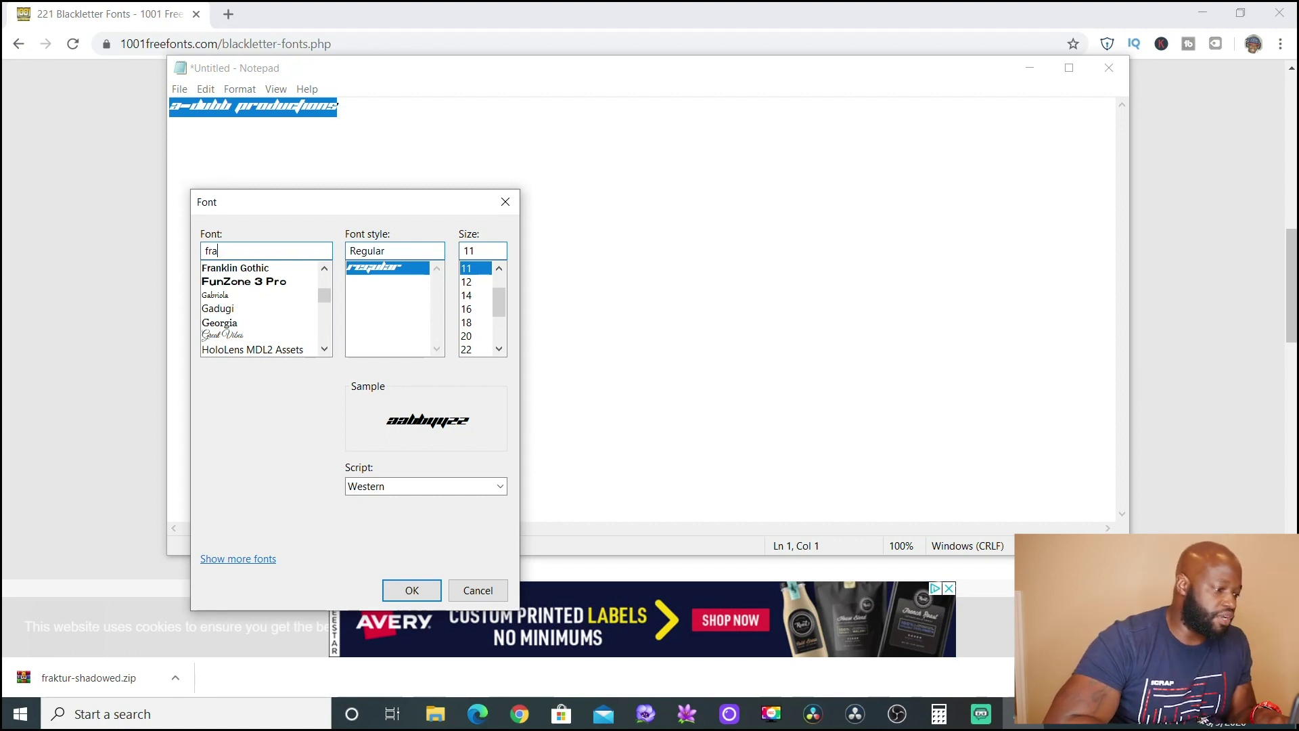
left_click(462, 587)
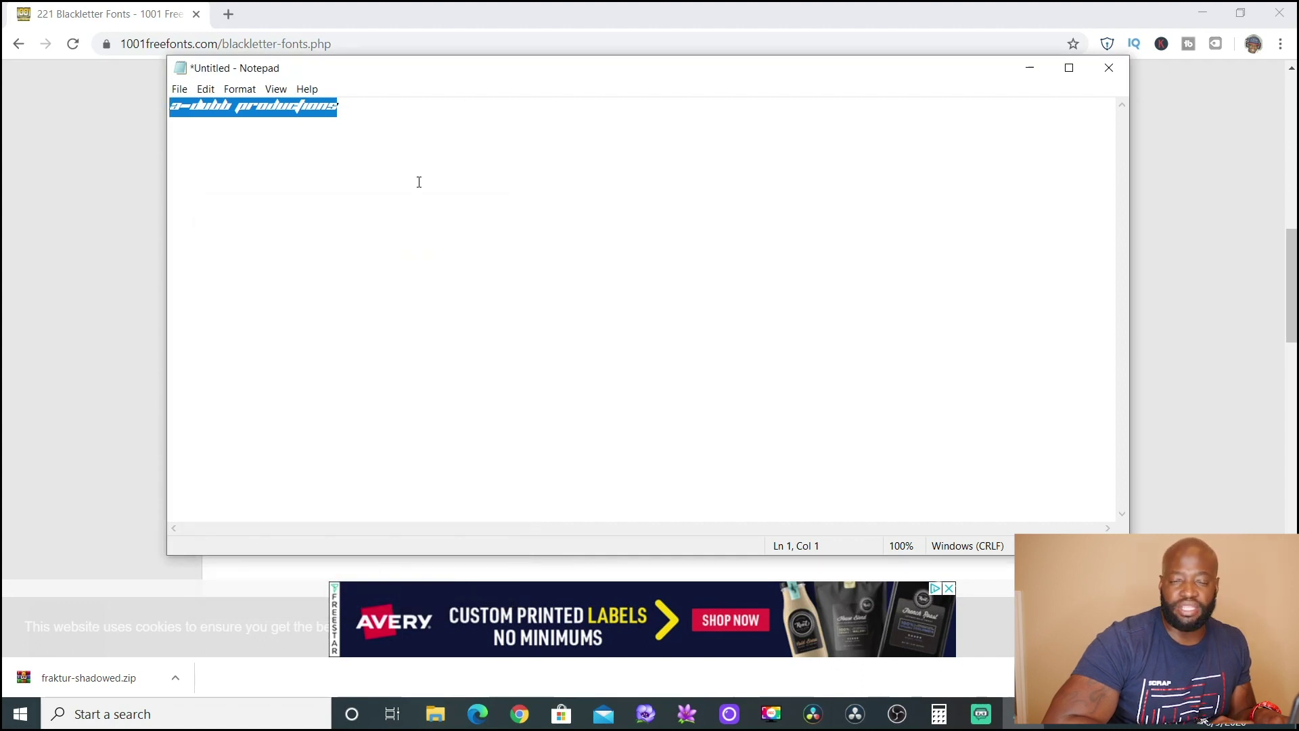
- Open the Windows Font settings page through a 'font' search
left_click(212, 716)
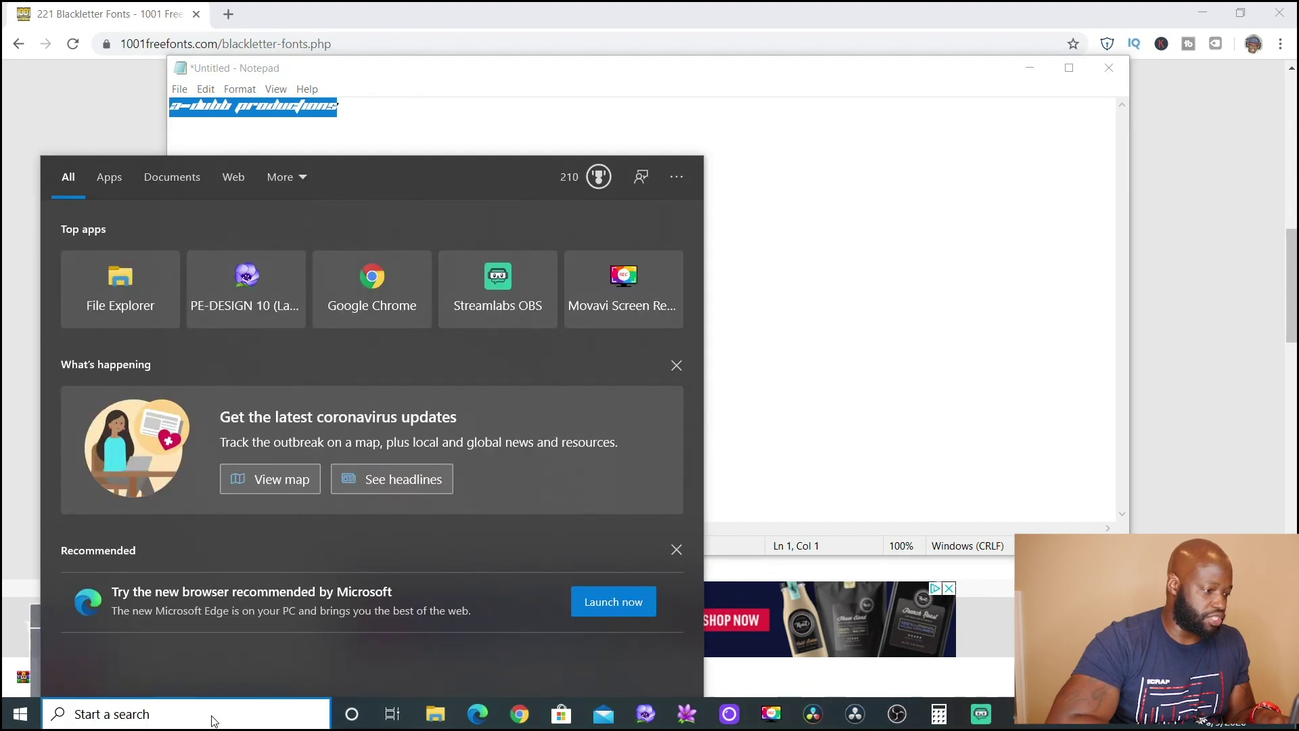
type("font")
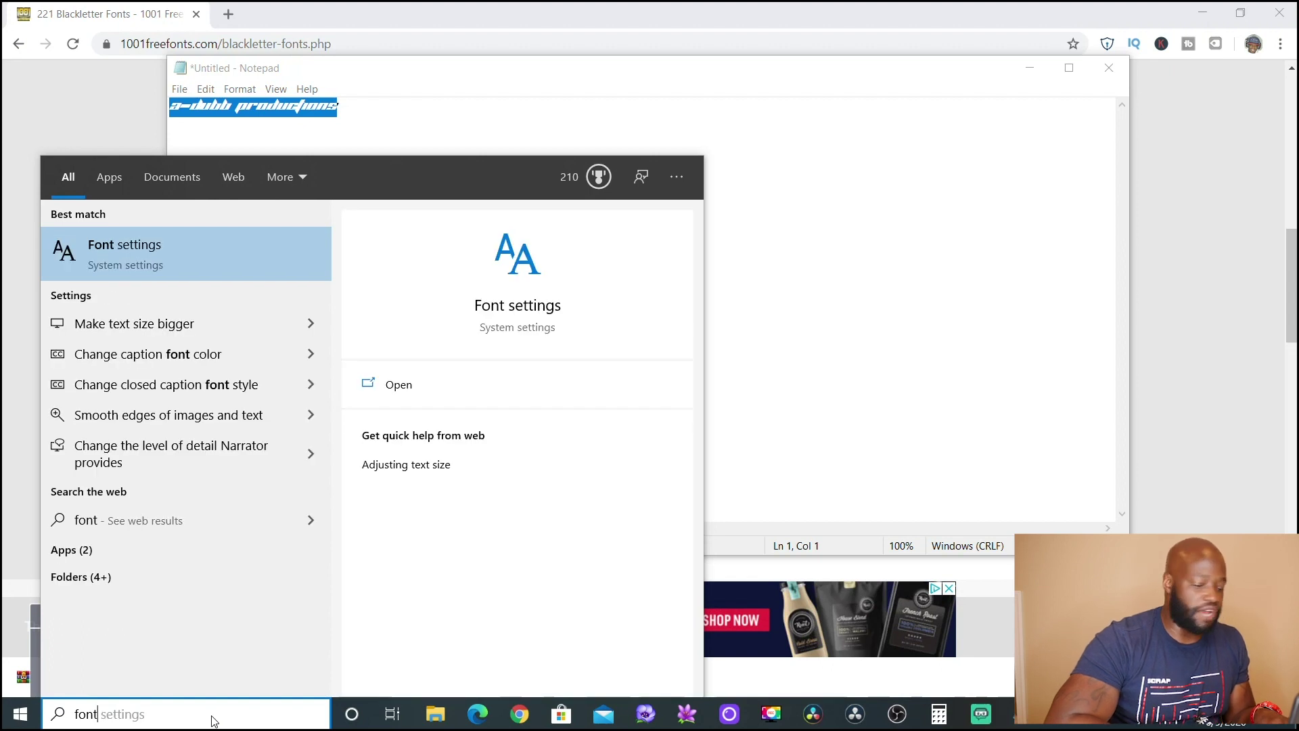
key("Return")
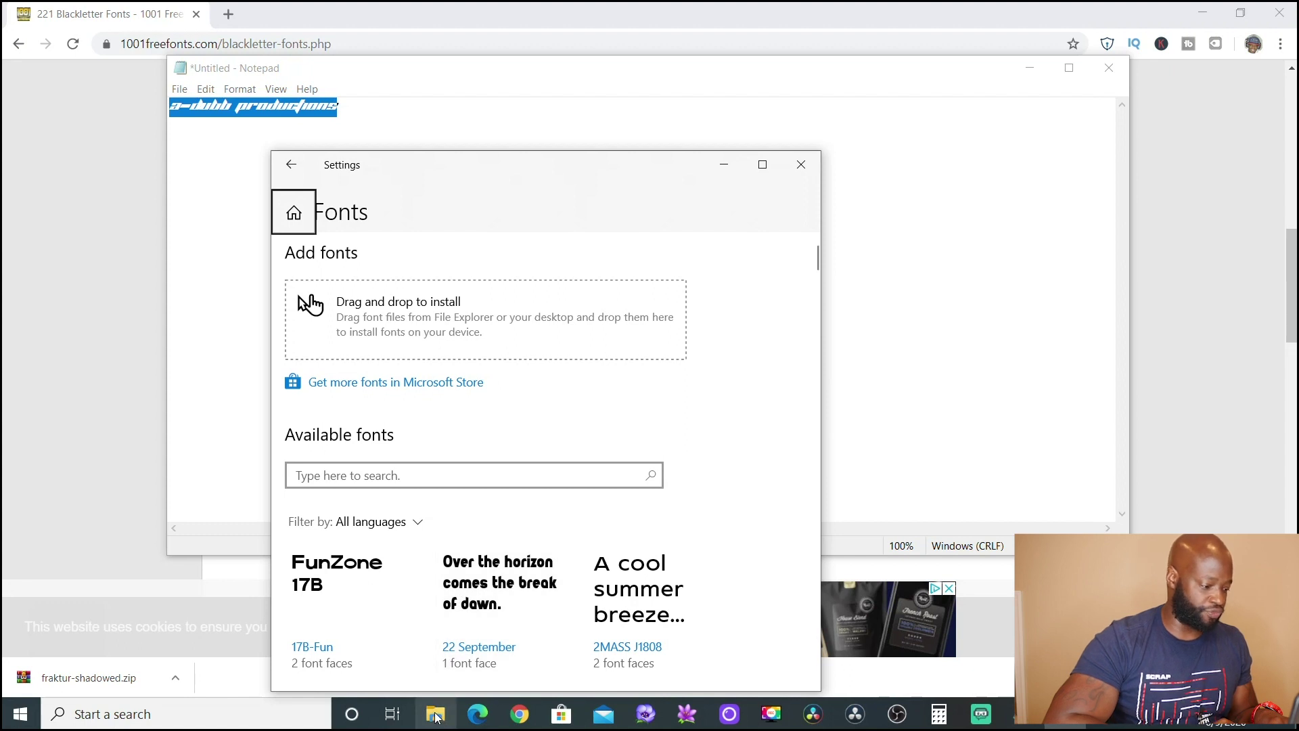
- Search 'downlo' and open the Downloads folder from the results
left_click(291, 713)
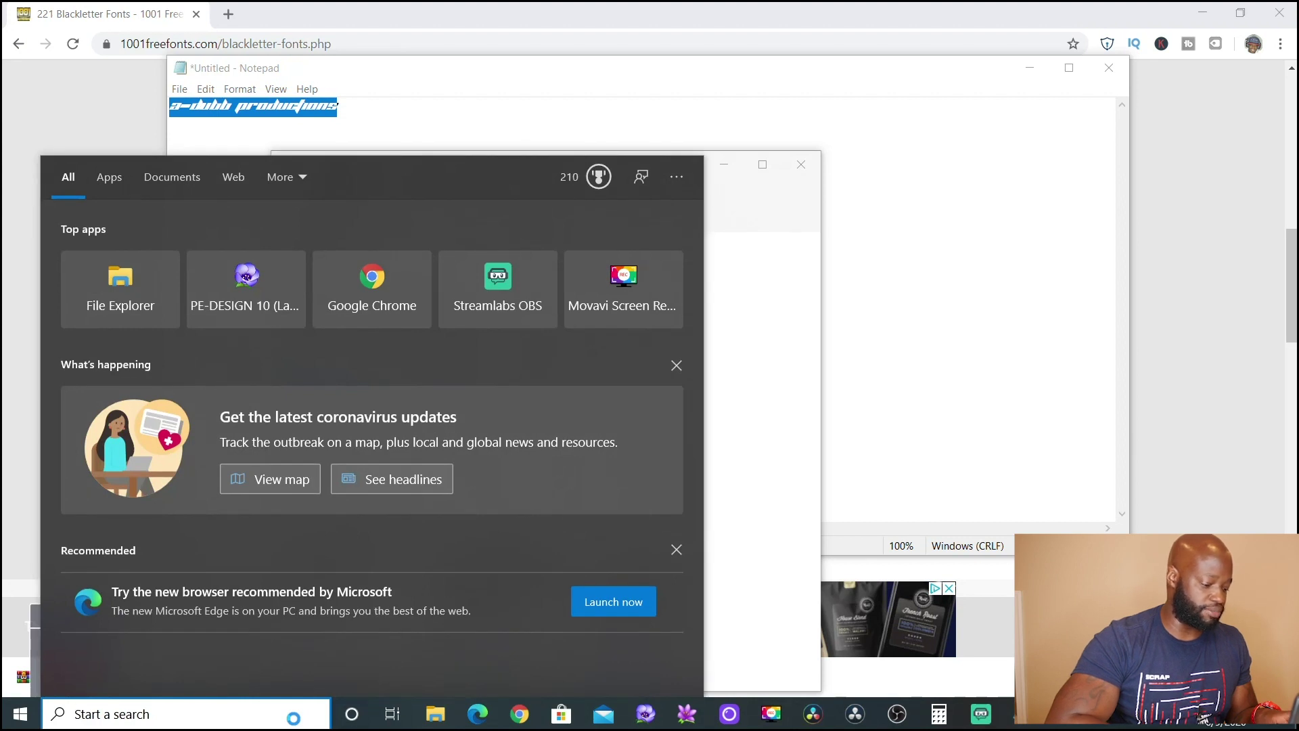
type("downlo")
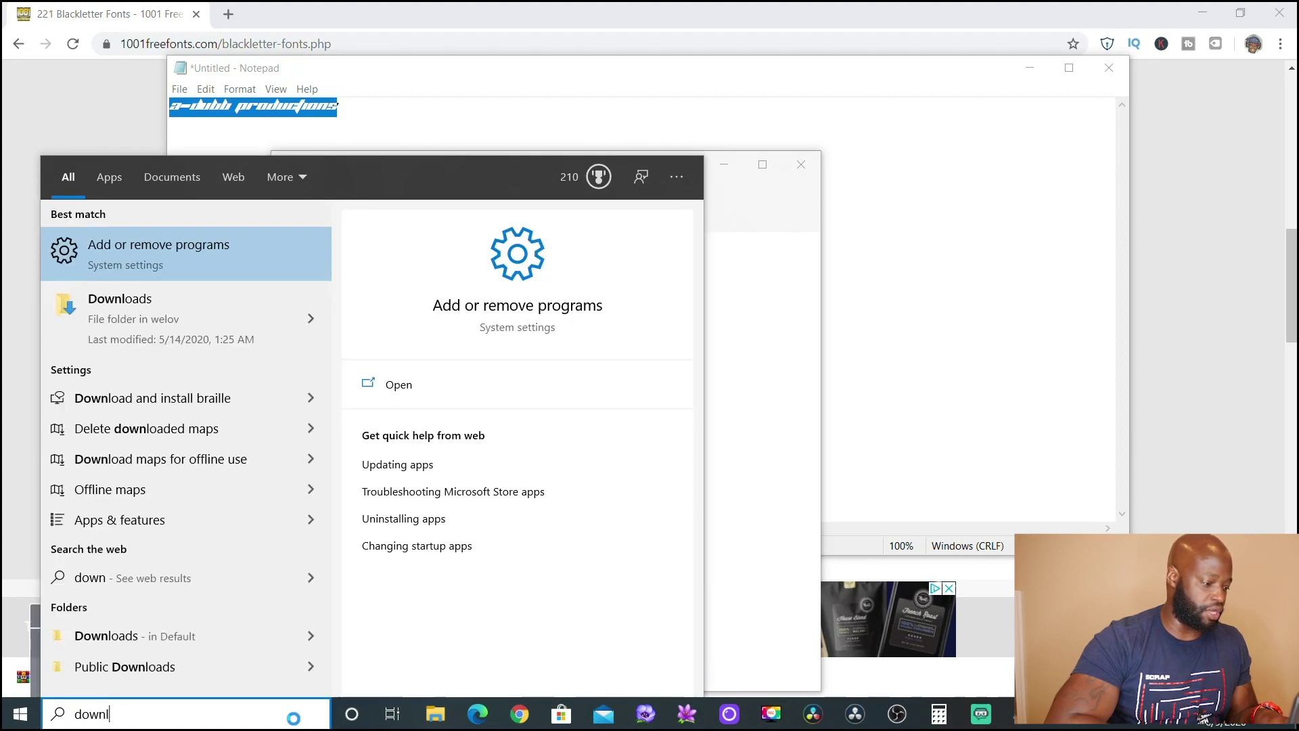
key("Escape")
left_click(176, 306)
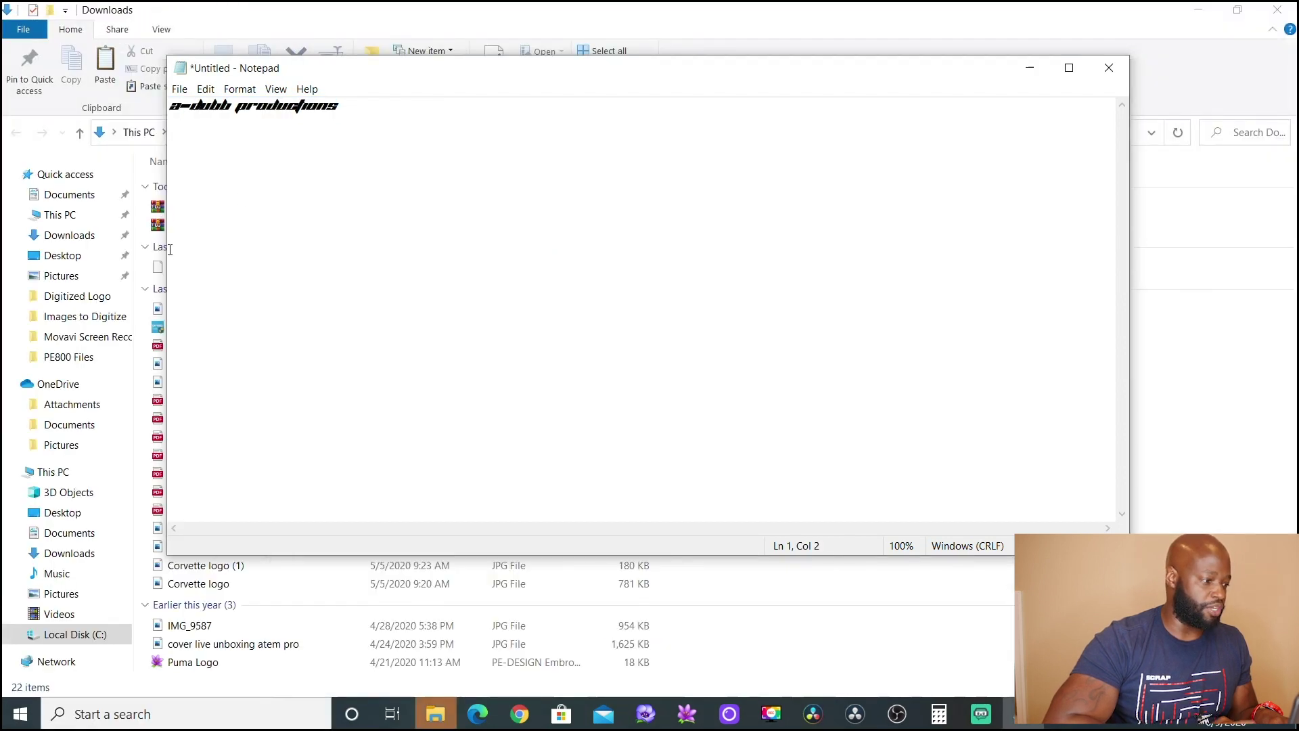
- Open fraktur-shadowed.zip in WinRAR, dismissing the licence reminder
left_click(354, 32)
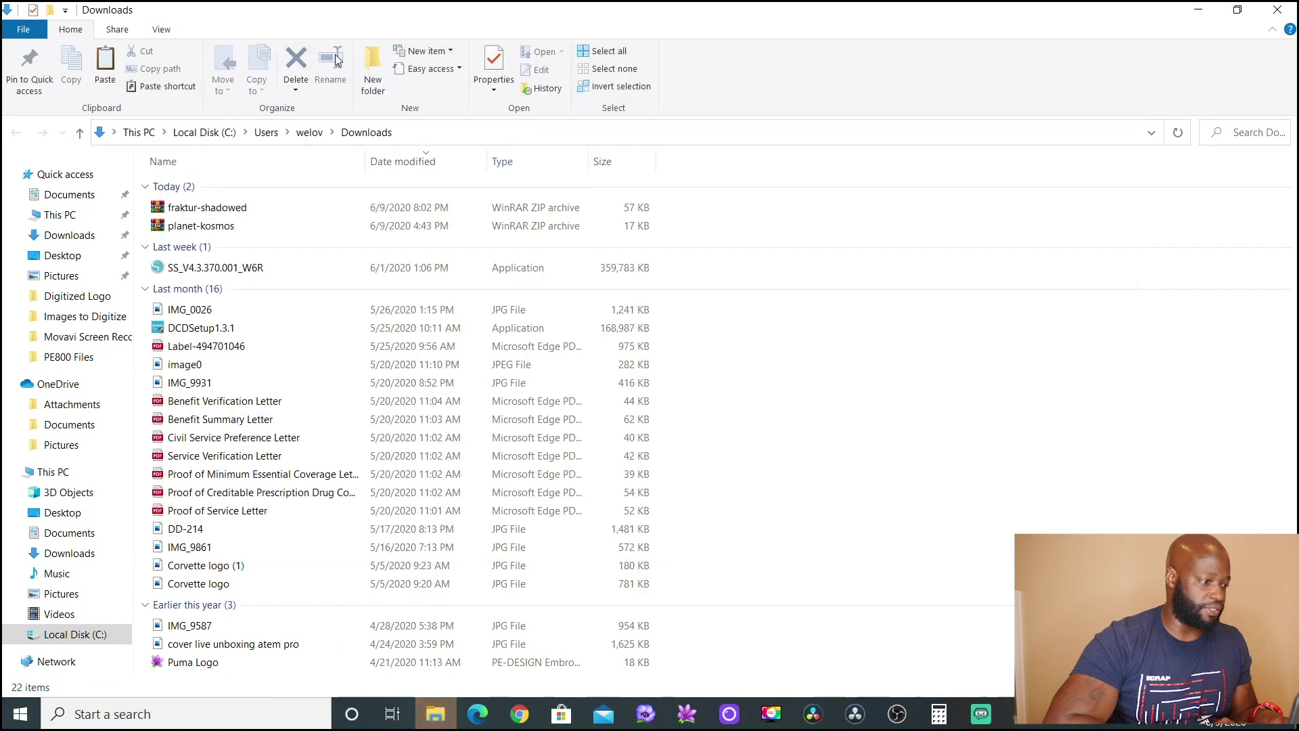
double_click(230, 208)
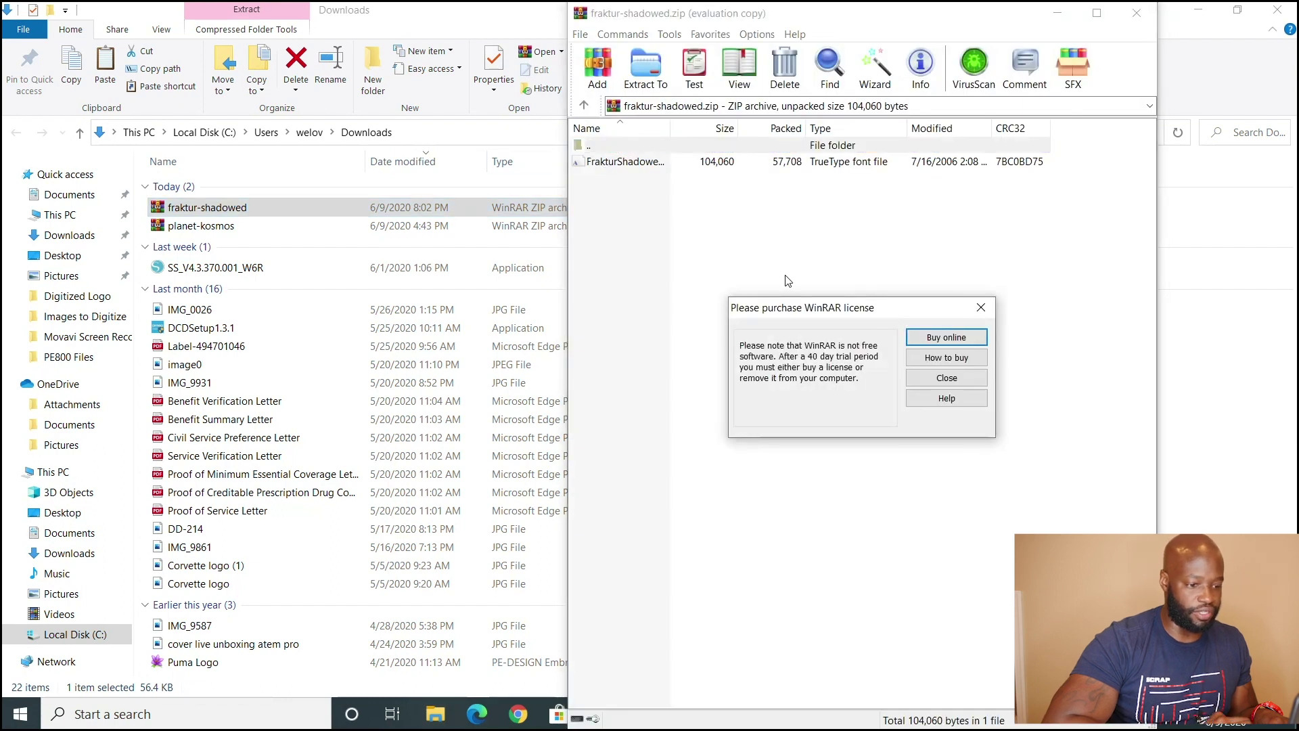
left_click(968, 376)
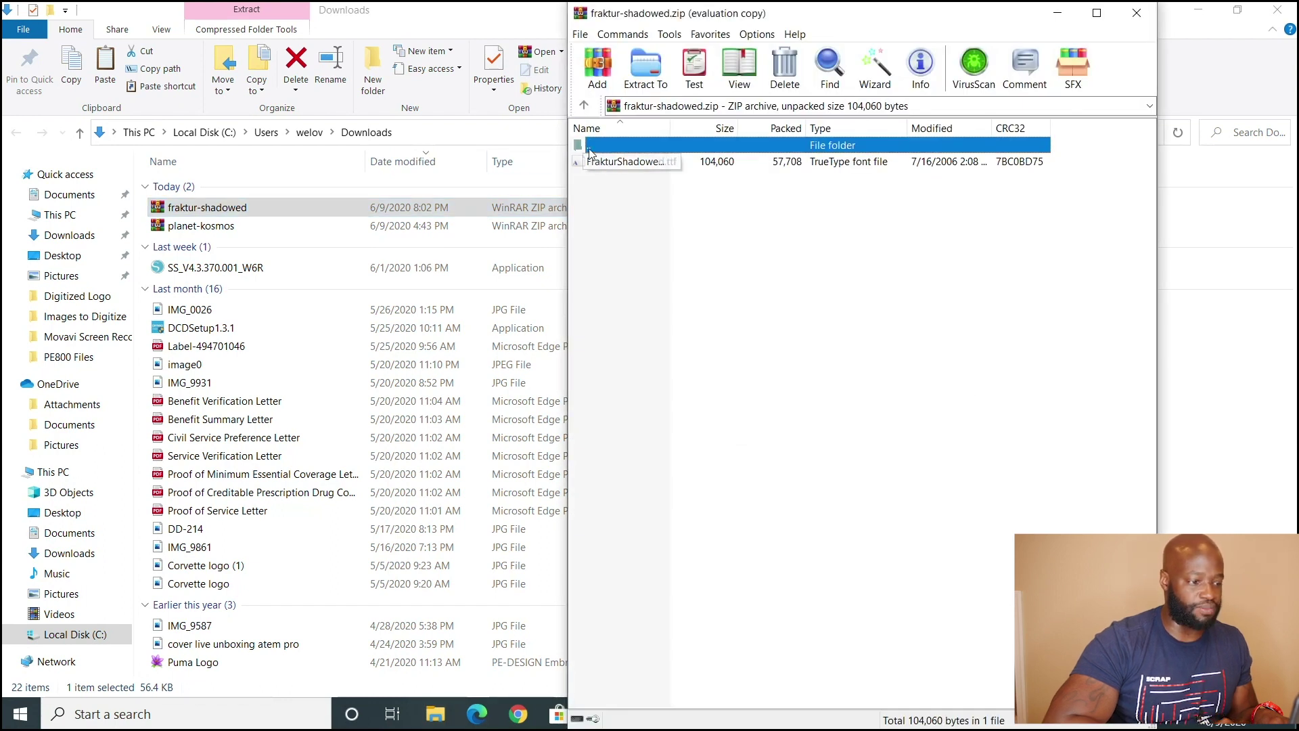
left_click(583, 105)
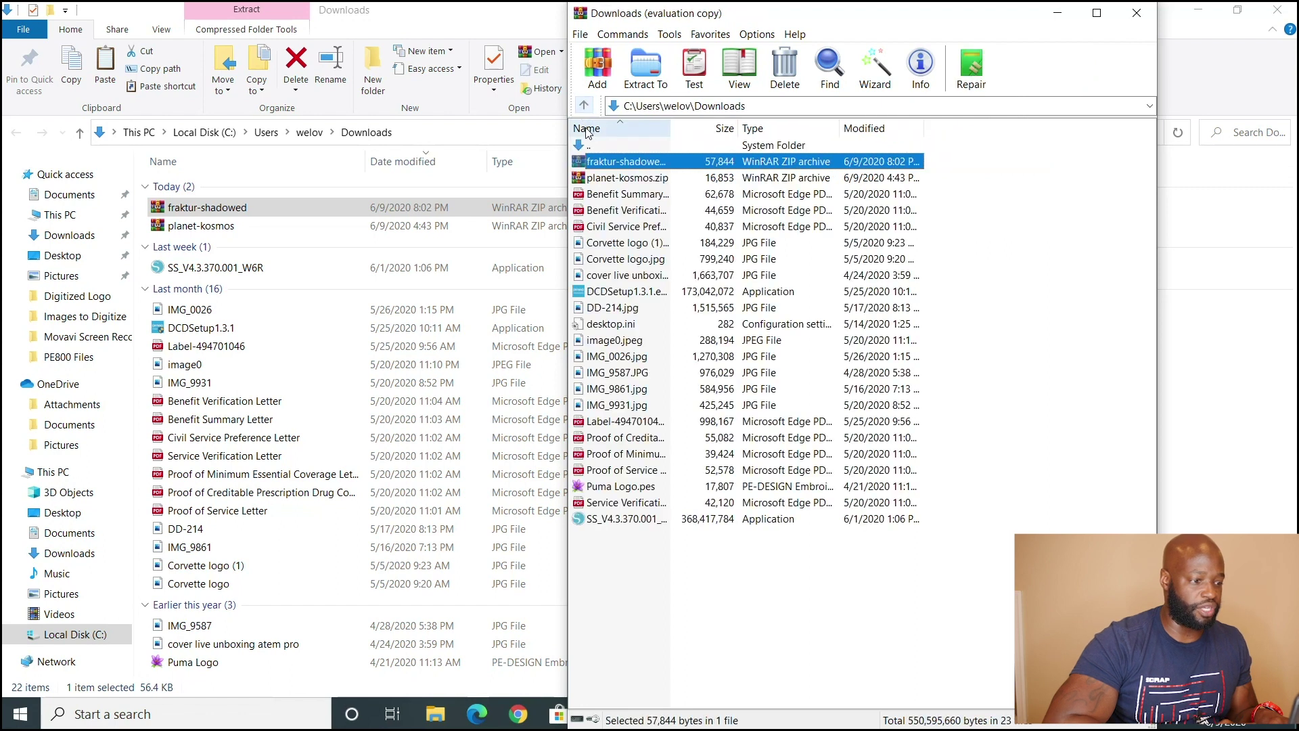
double_click(578, 166)
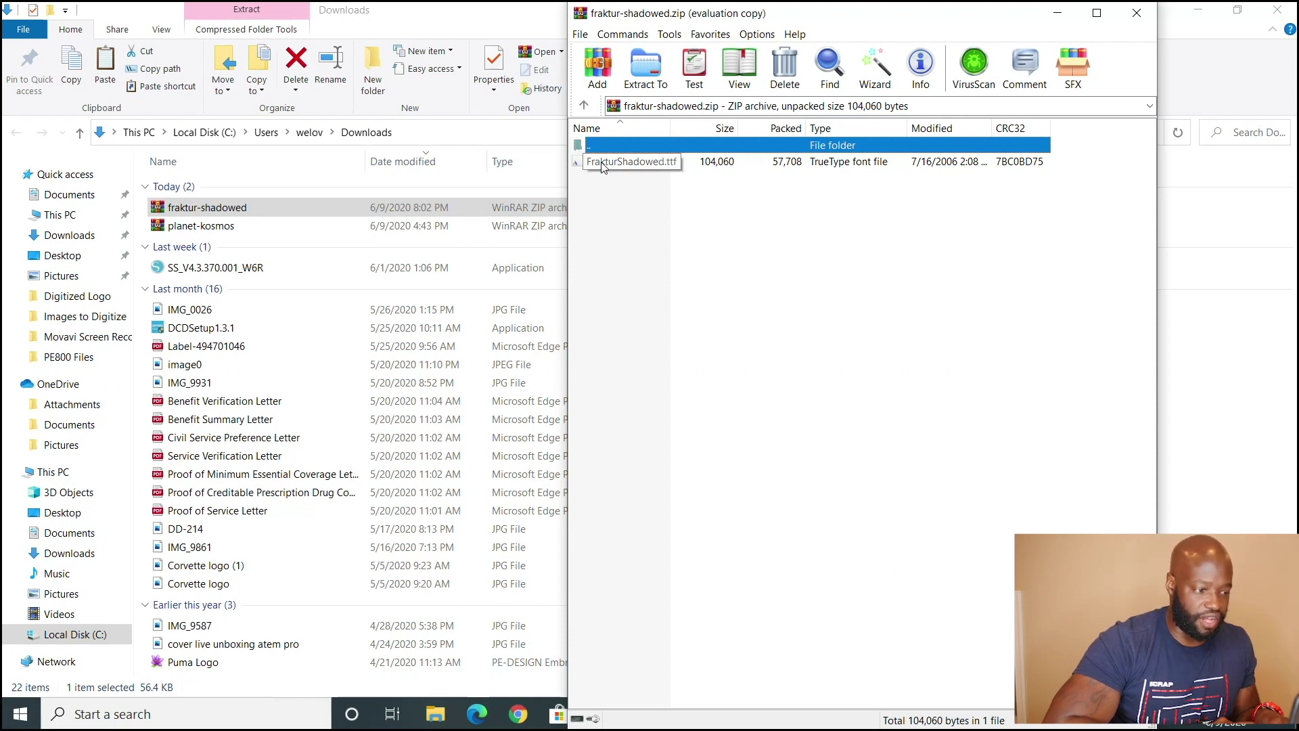
- Extract FrakturShadowed.ttf onto the desktop and close Explorer, Chrome and WinRAR
left_click(602, 164)
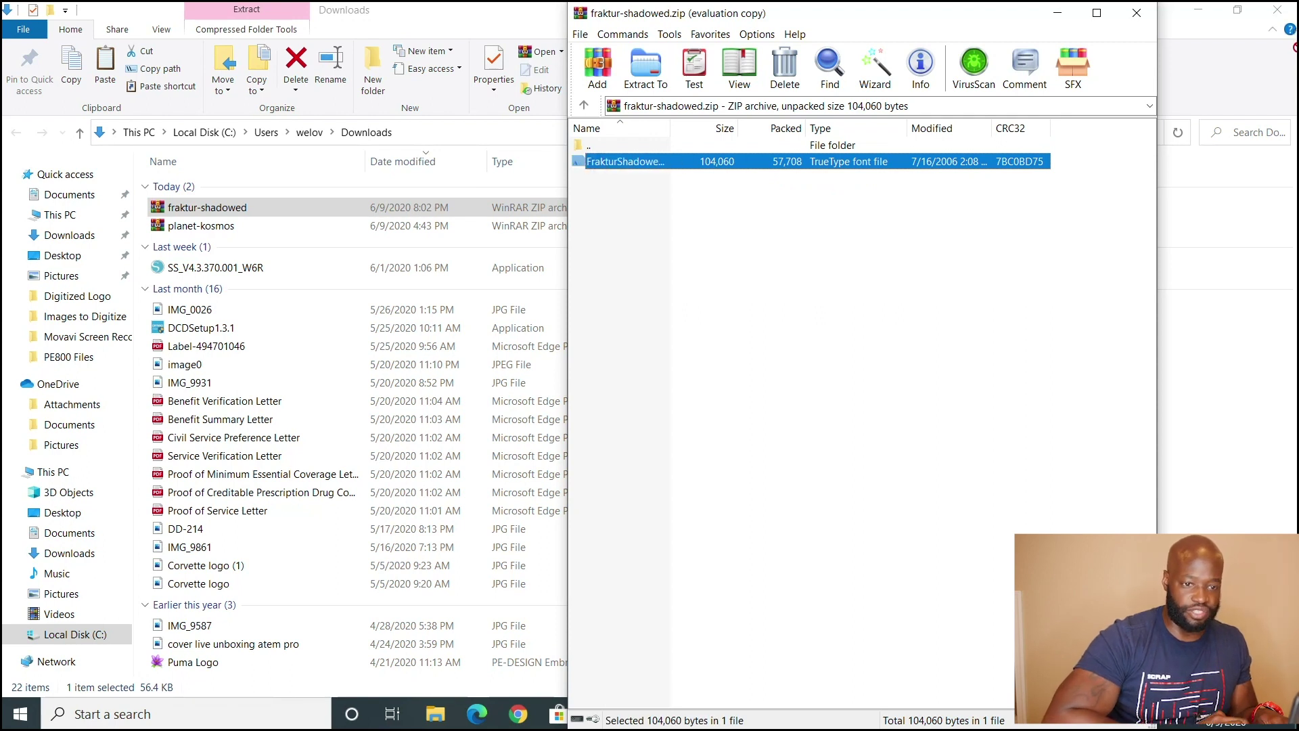
left_click_drag(1020, 141, 665, 179)
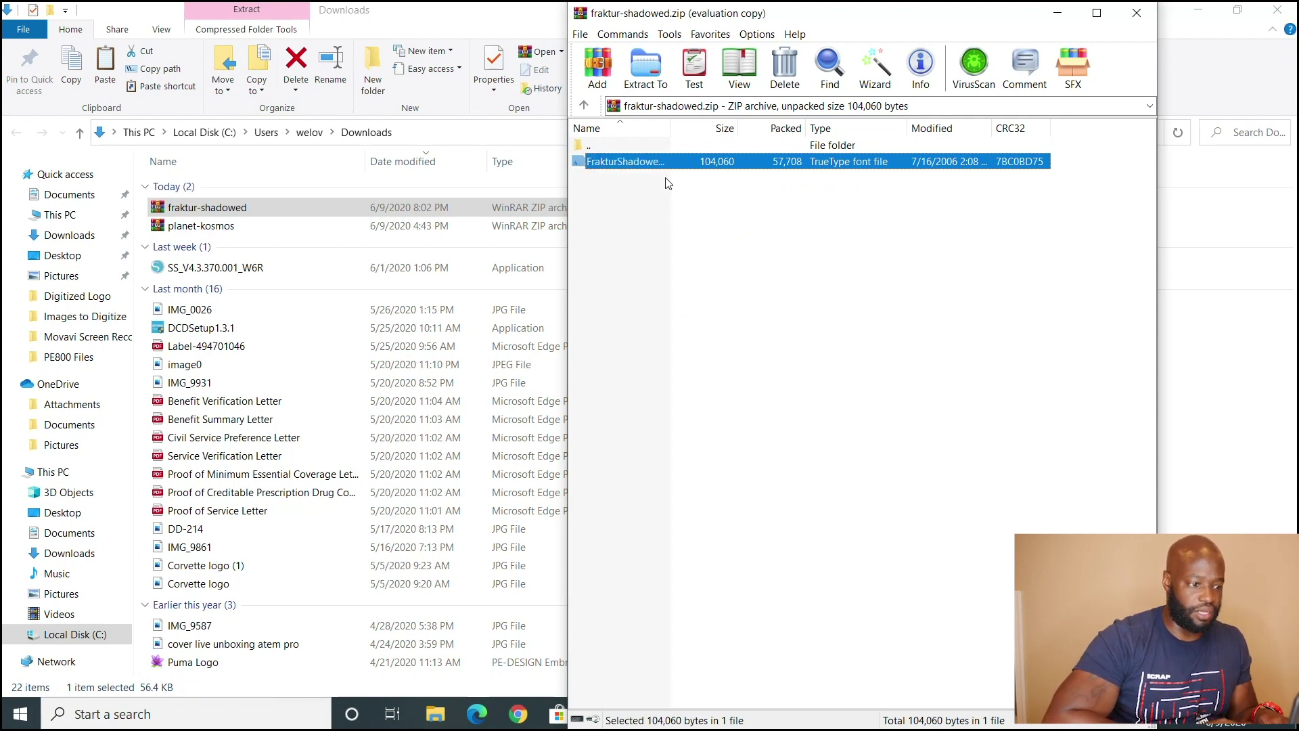
left_click(1277, 9)
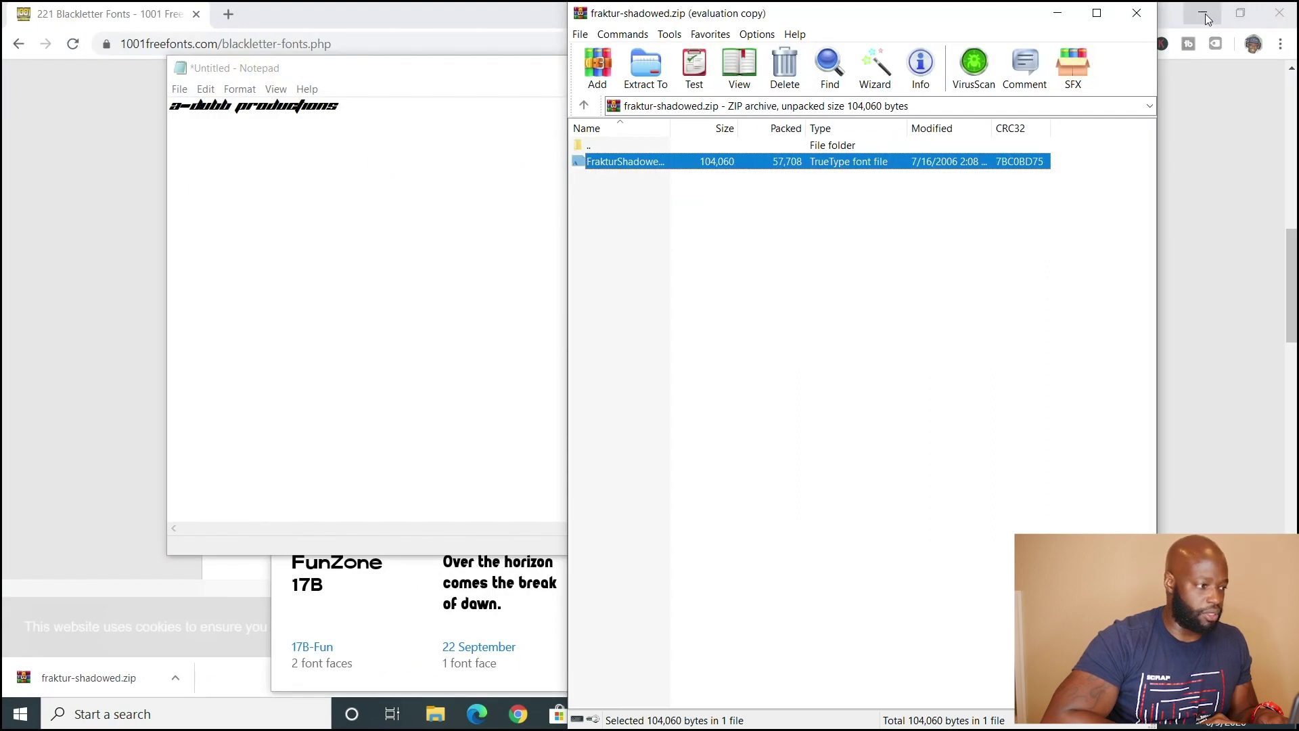
left_click(1278, 17)
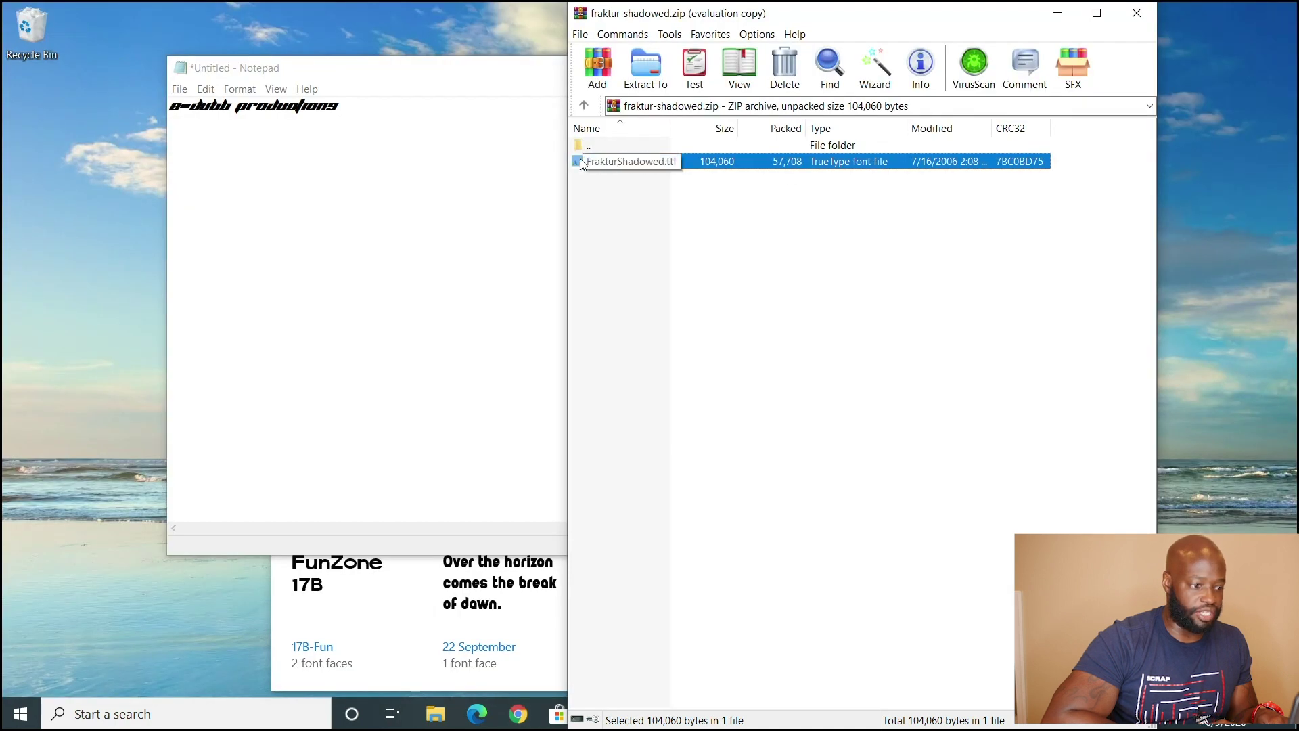
left_click_drag(579, 162, 1174, 171)
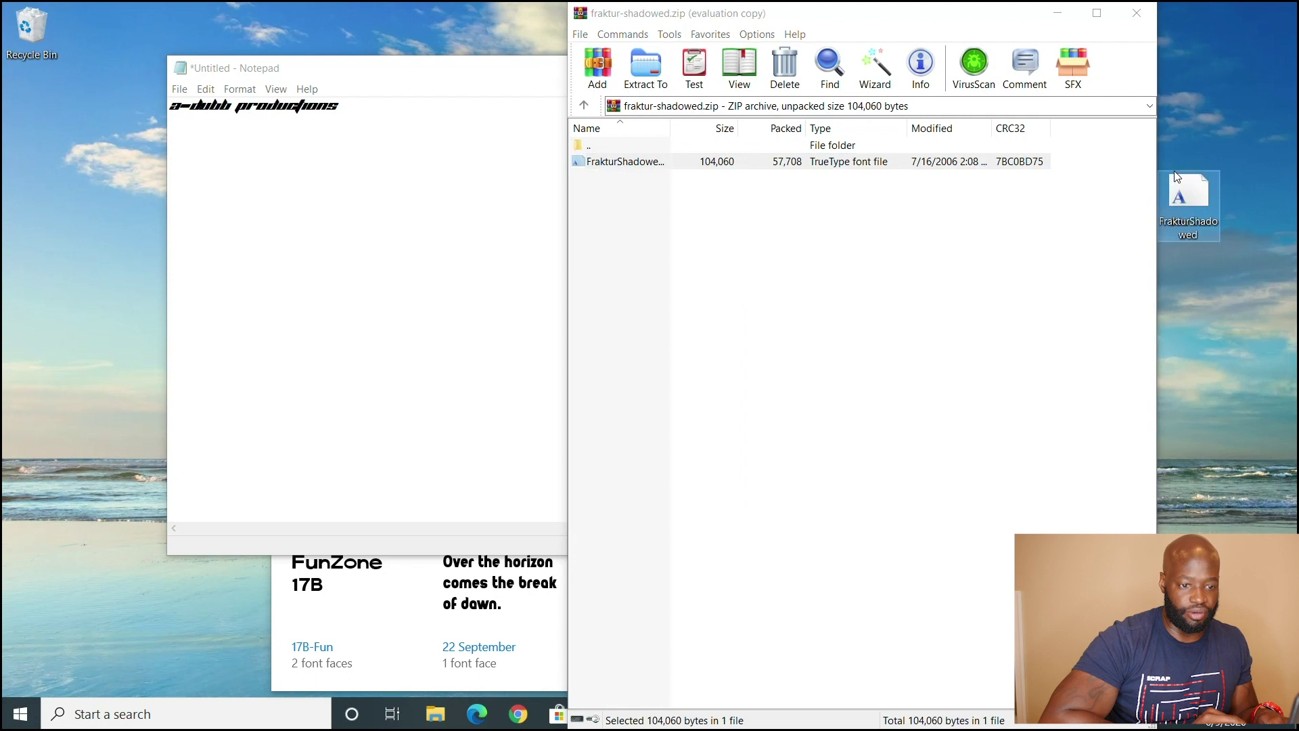
left_click(1131, 17)
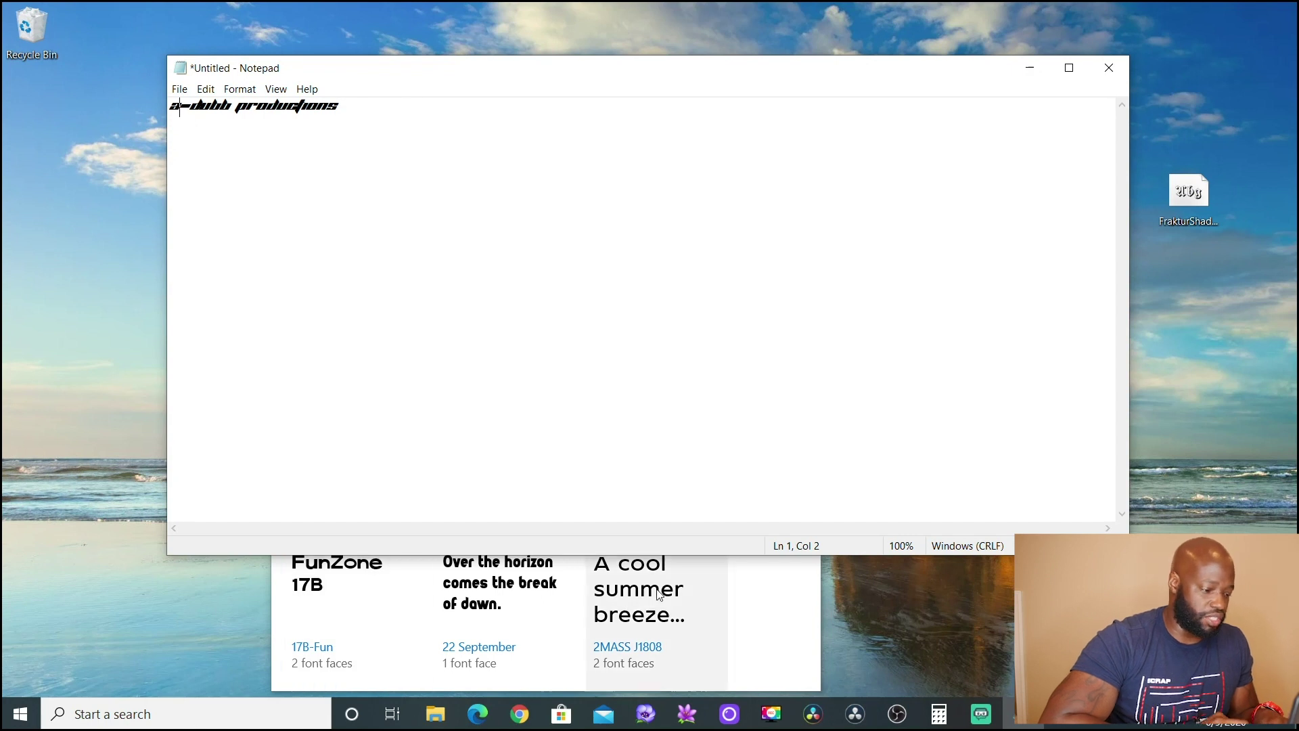
left_click(743, 592)
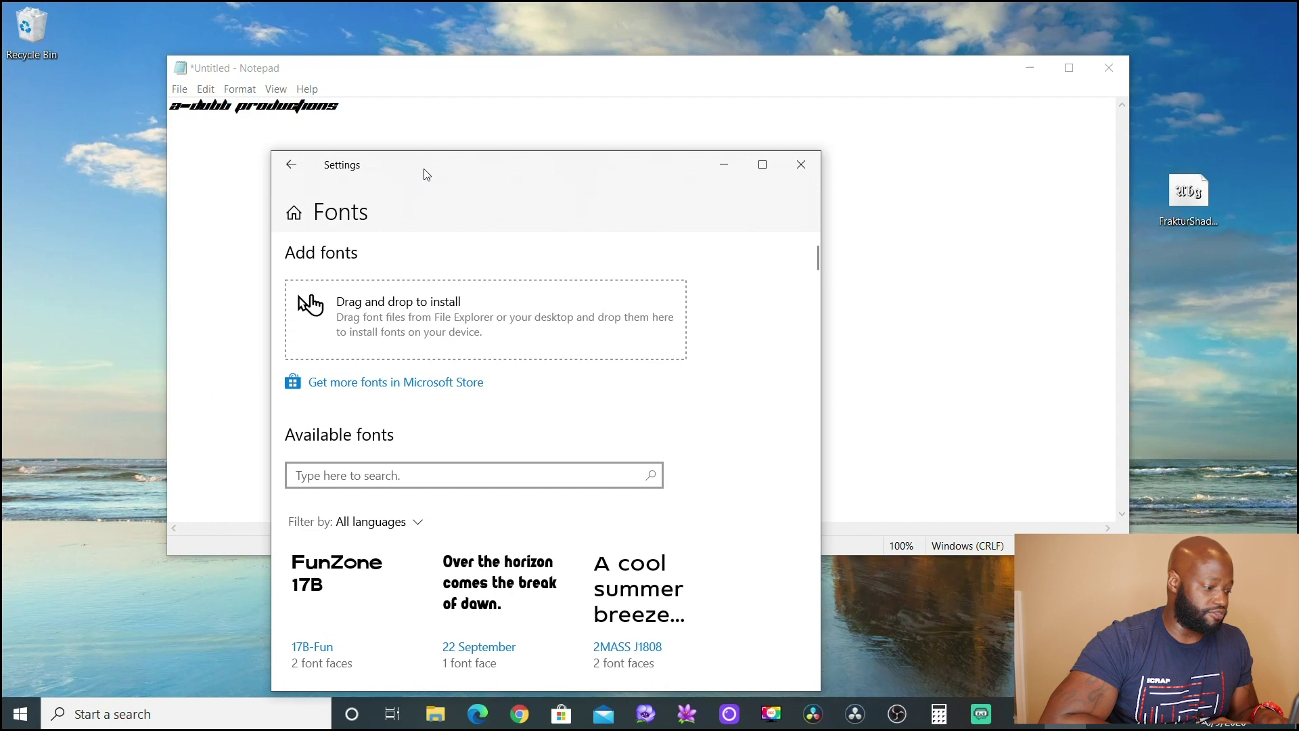
- Drag the desktop FrakturShadowed file onto 'Drag and drop to install', then close Settings
left_click(223, 712)
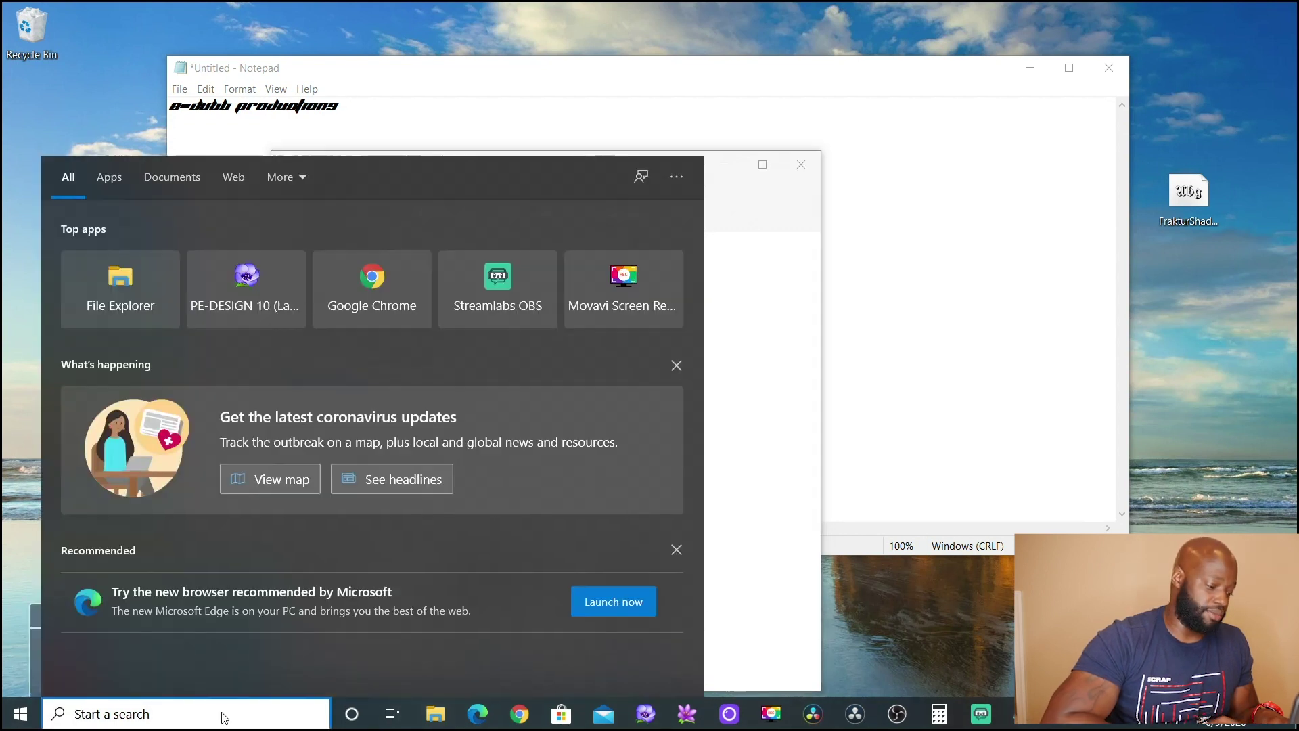
left_click(773, 278)
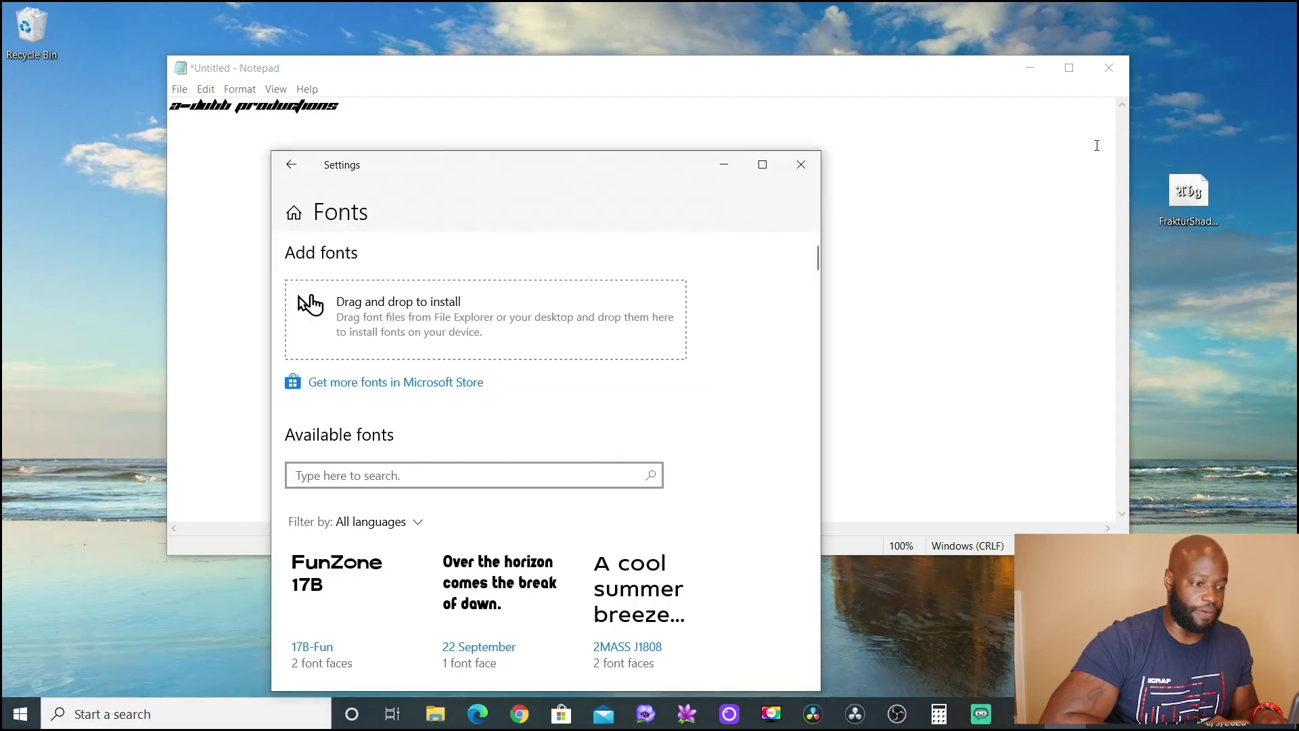
left_click_drag(1192, 177, 594, 337)
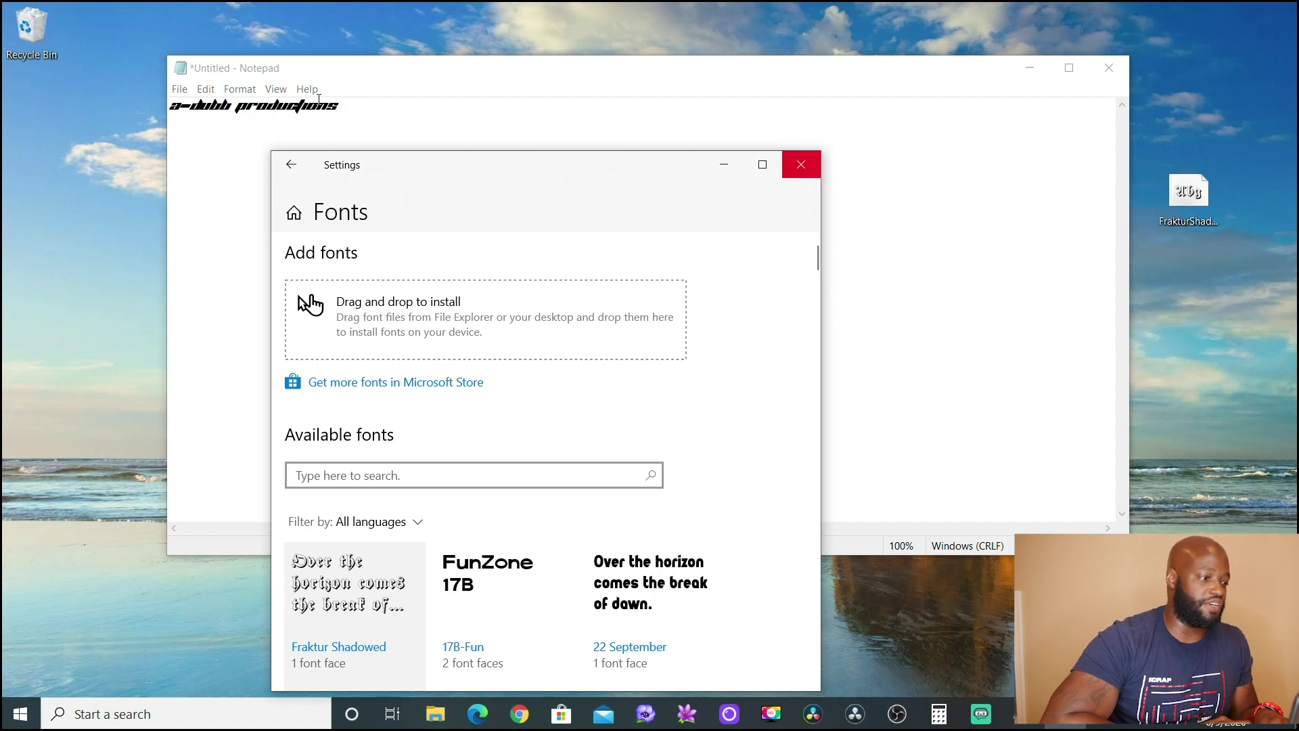
left_click(797, 165)
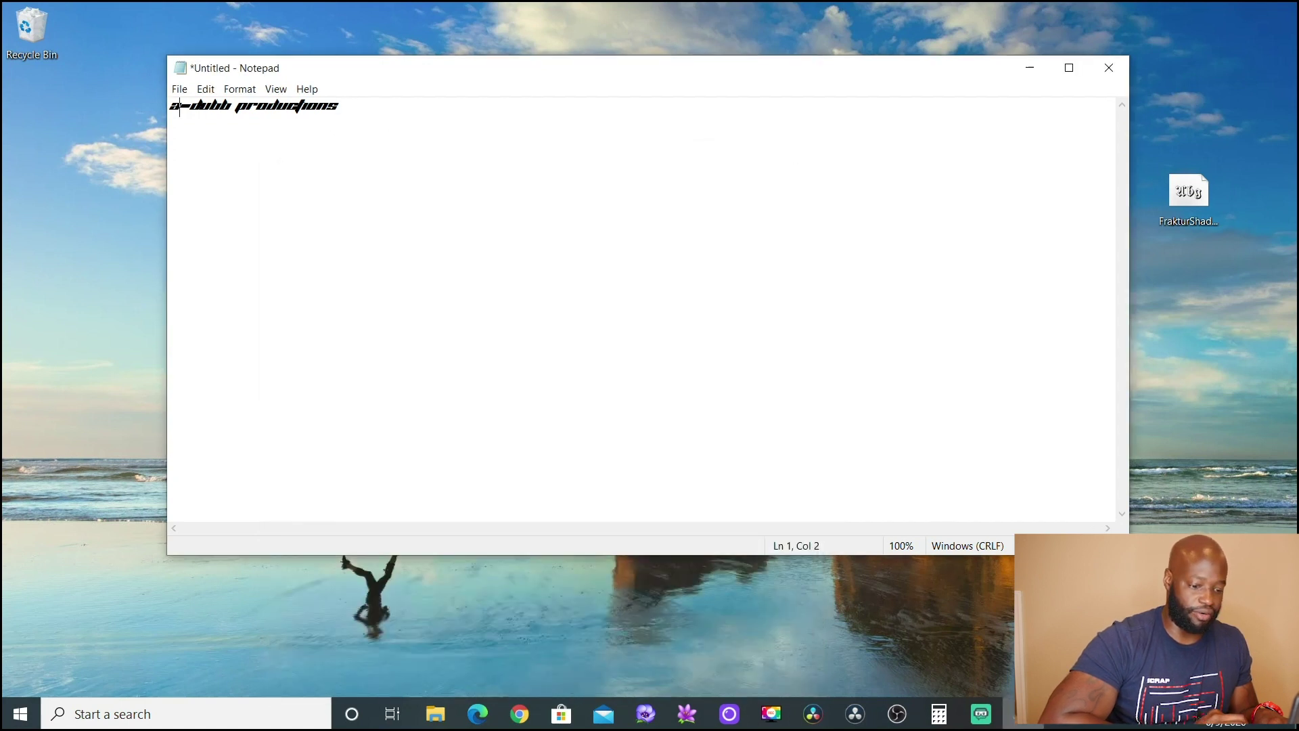
- Apply the Fraktur Shadowed font to the line via Format > Font
key("super+d")
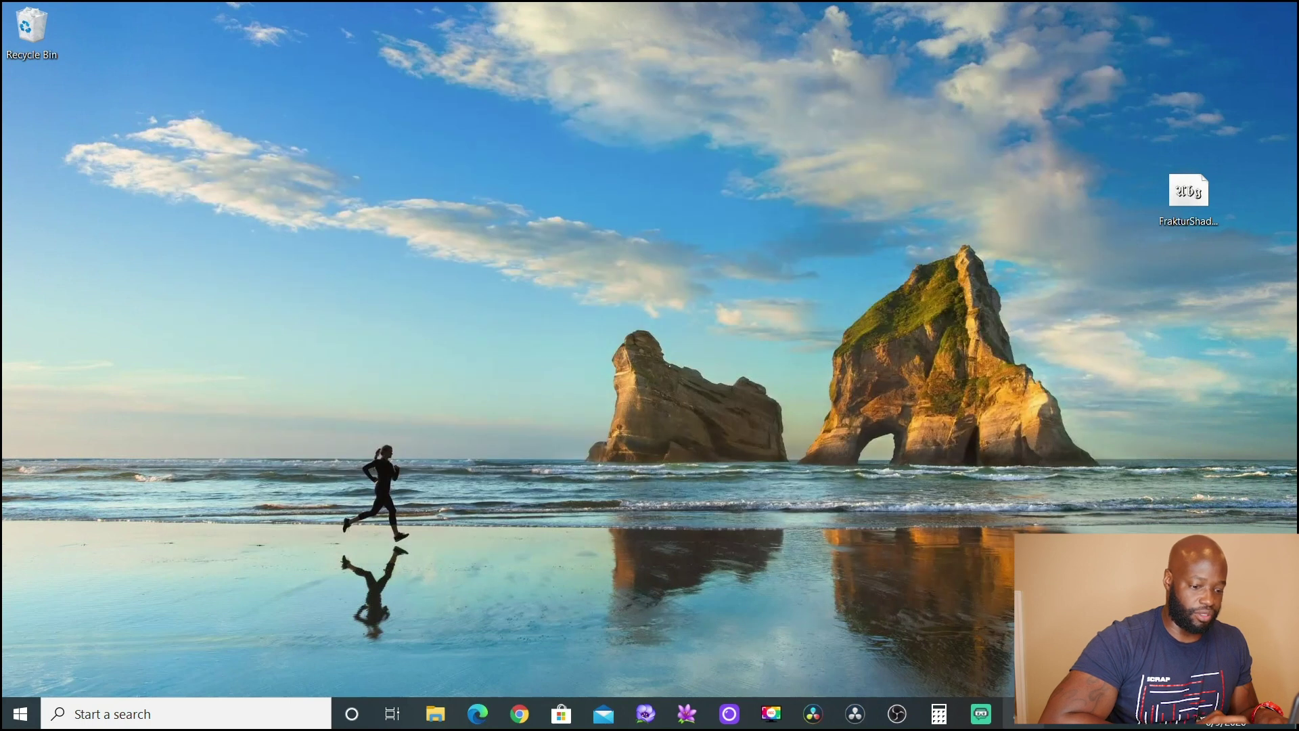
left_click(1022, 714)
left_click_drag(338, 106, 169, 107)
left_click(241, 88)
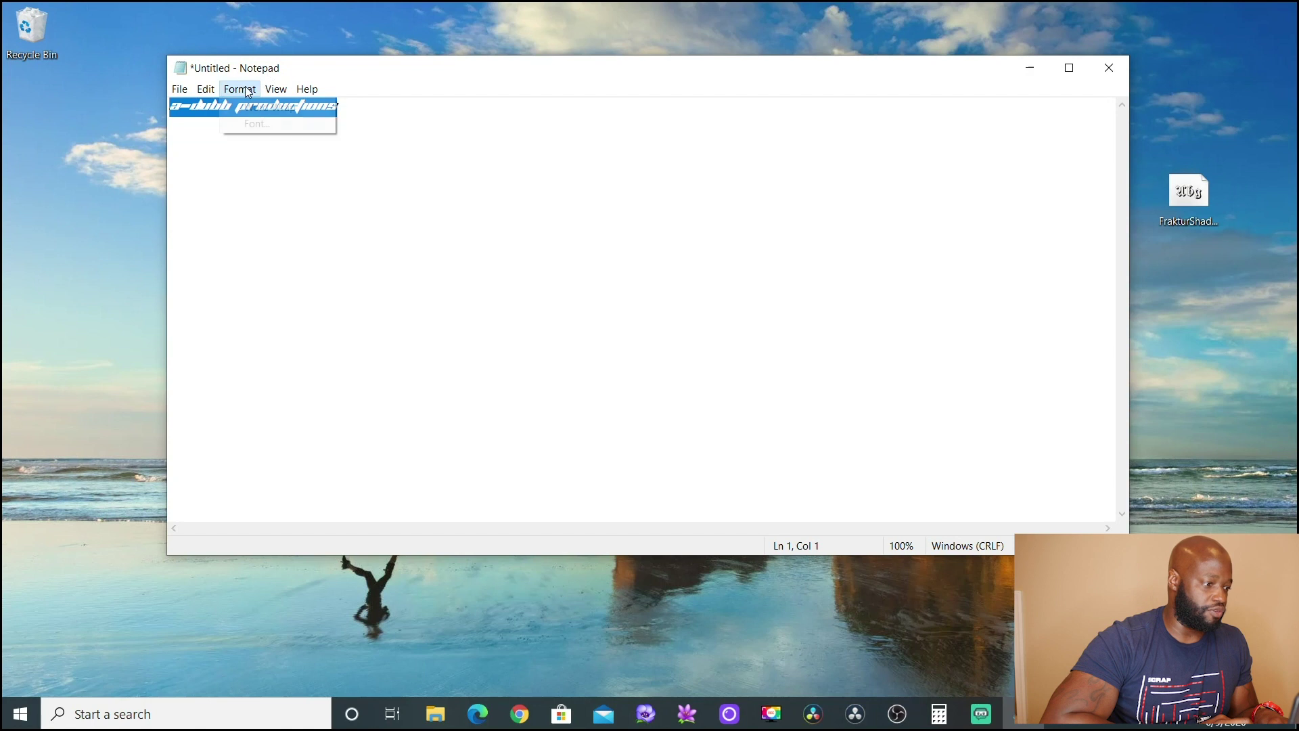
left_click(255, 124)
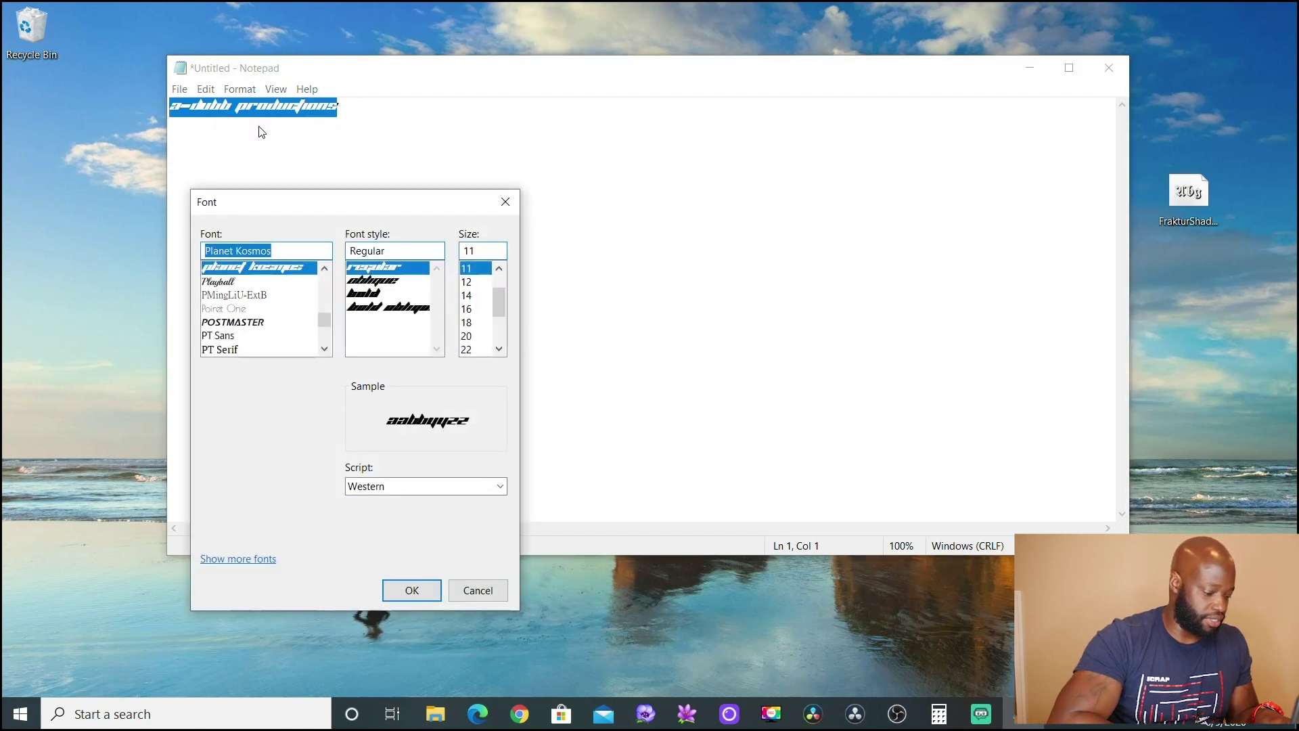
type("fra")
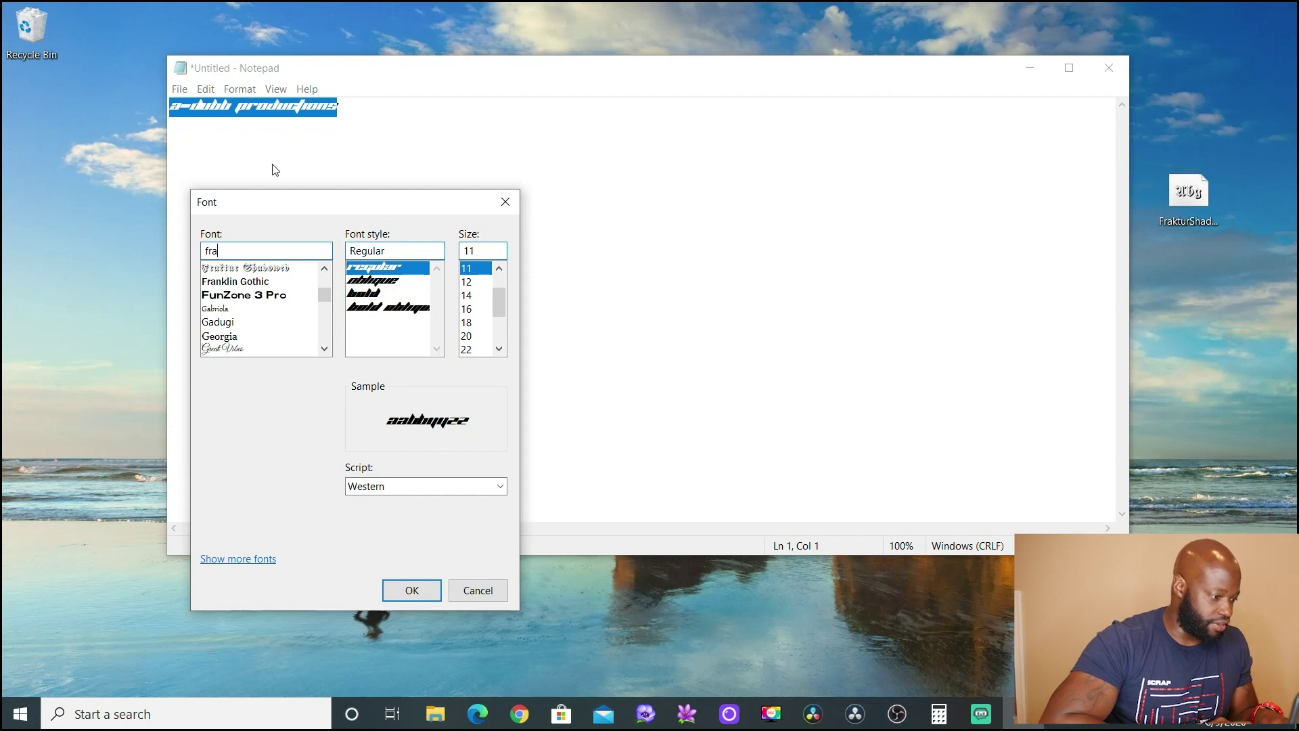
left_click(276, 270)
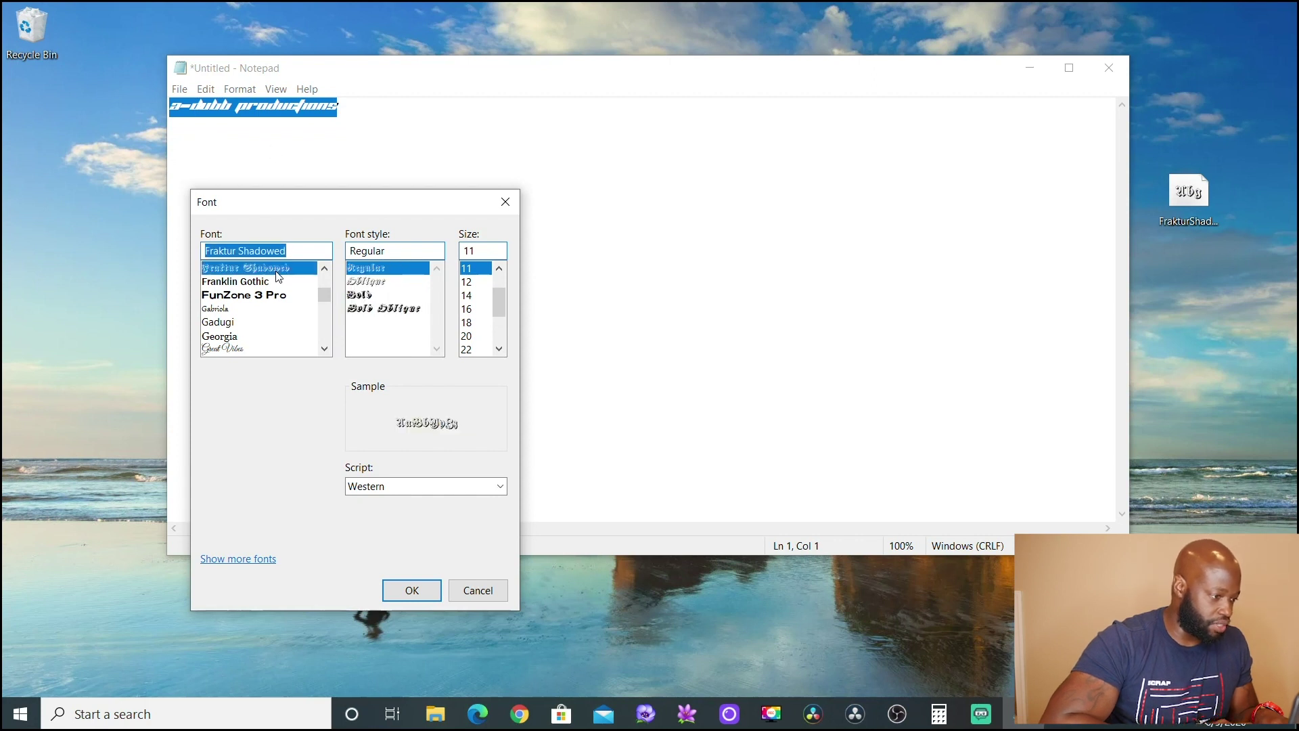
left_click(411, 590)
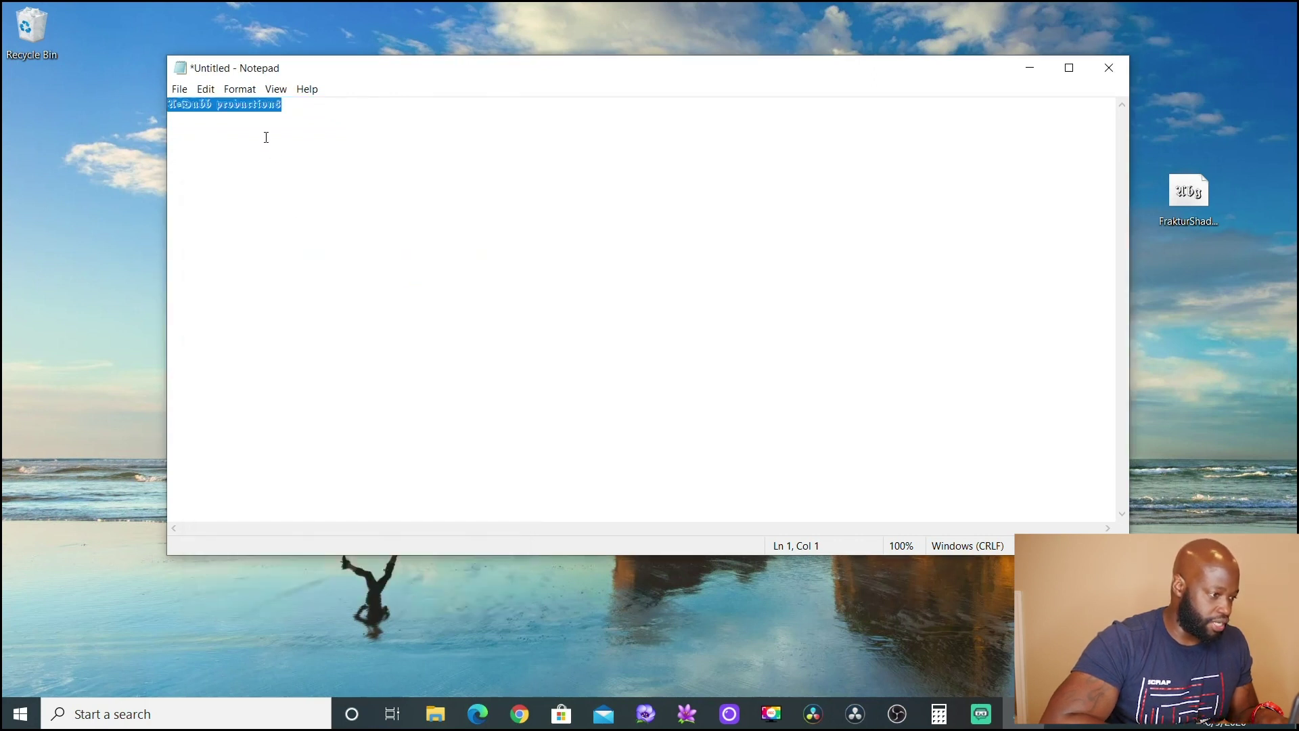
left_click(291, 122)
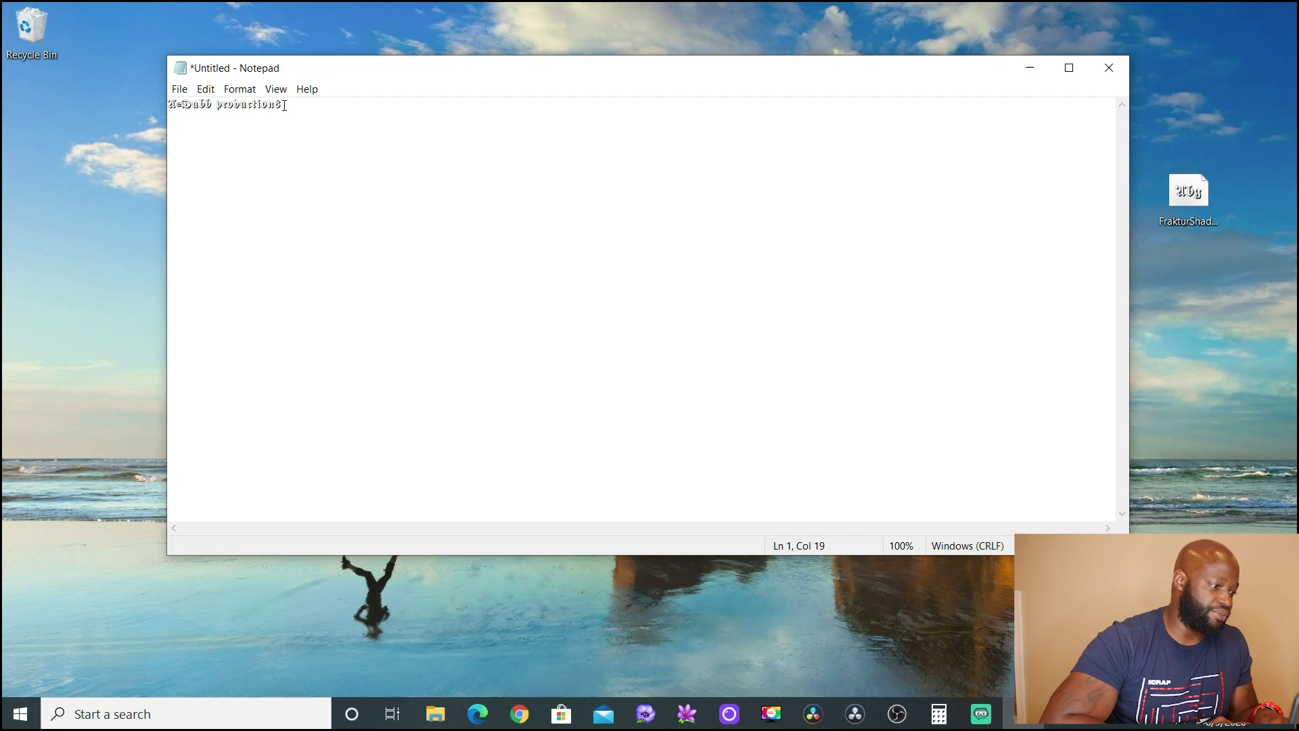
- Reselect the line, try an Edit menu command, then close the menus and deselect
left_click_drag(283, 106, 168, 104)
left_click(201, 90)
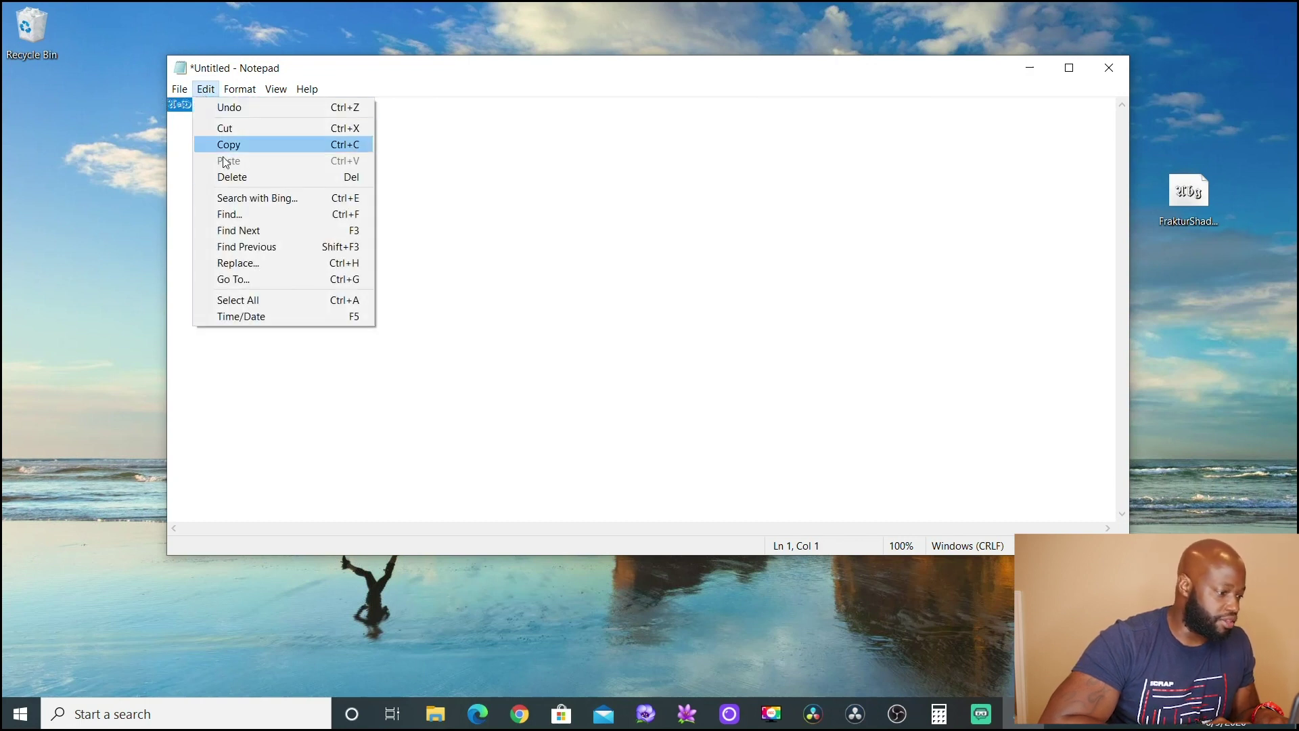
mouse_move(239, 89)
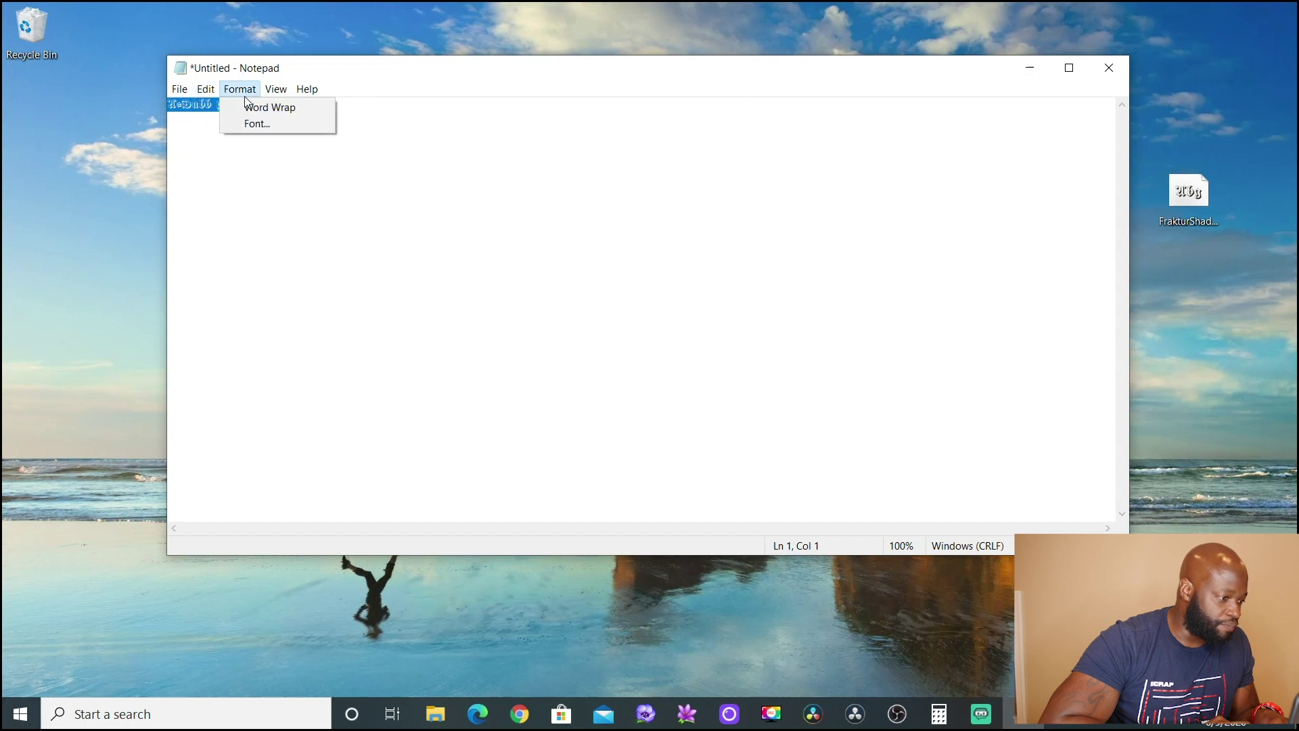
left_click(279, 92)
left_click(177, 89)
left_click(410, 153)
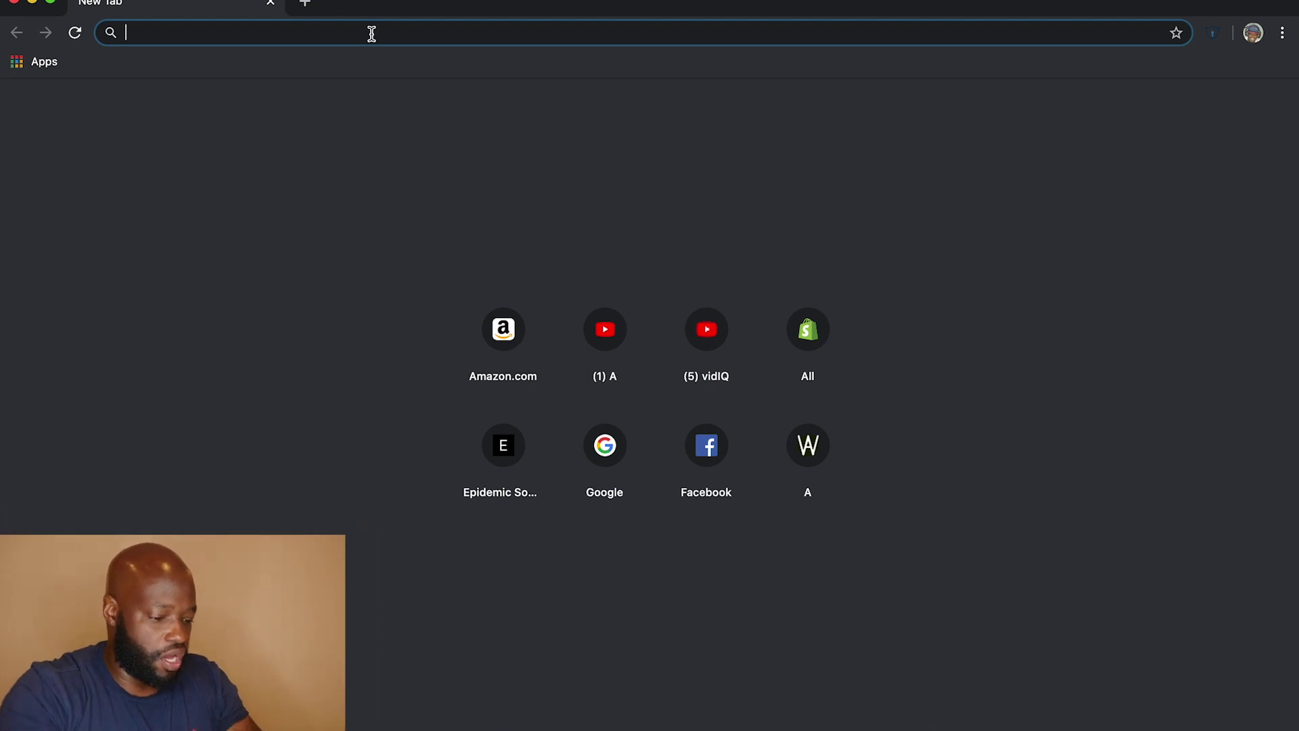
- Load 1001freefonts.com, open the Alien category to find Kahless, then close the browser window
type("1001")
key("Return")
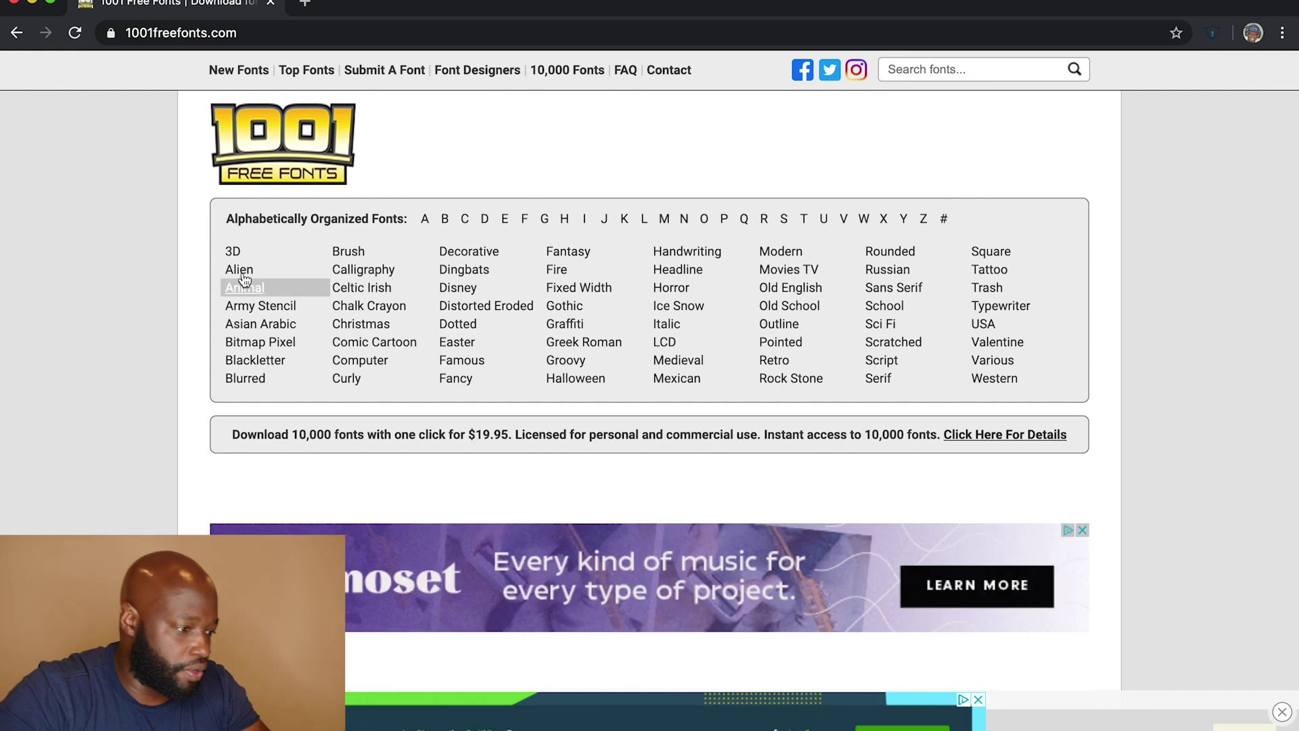
left_click(241, 269)
scroll(244, 275, "down", 5)
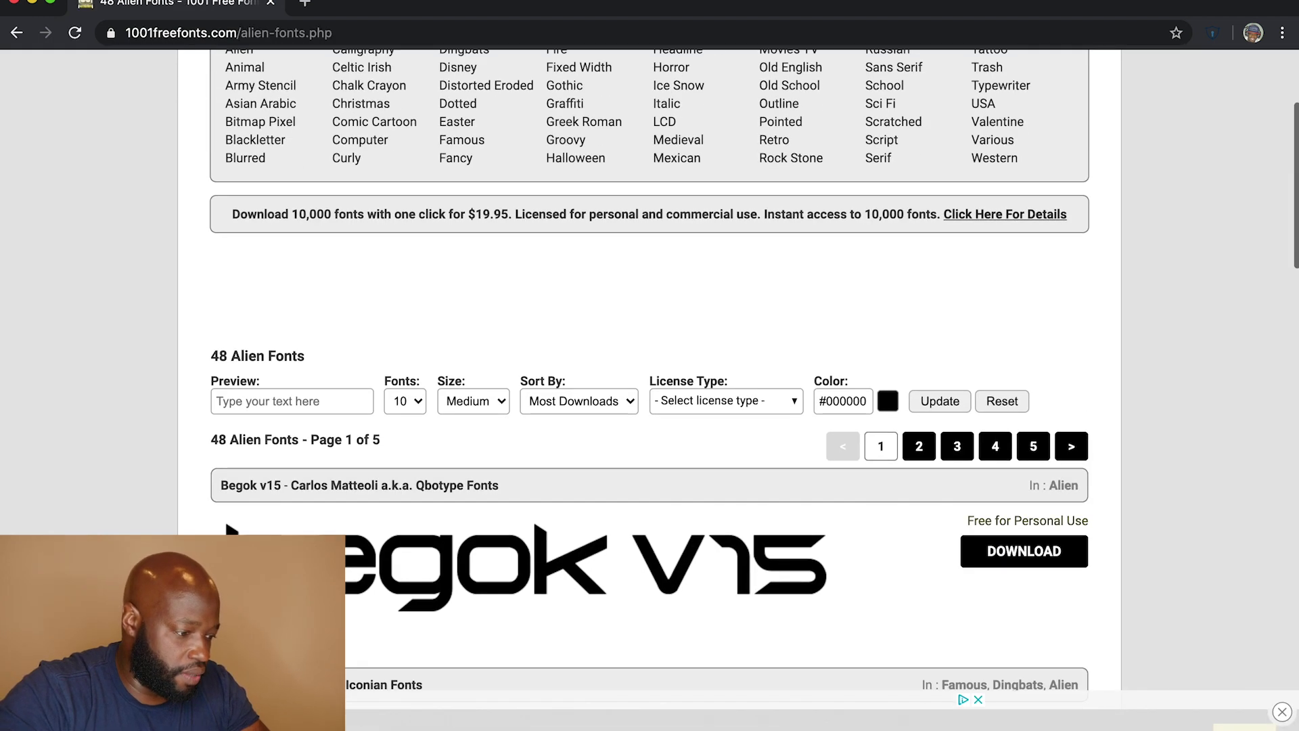
scroll(227, 365, "down", 5)
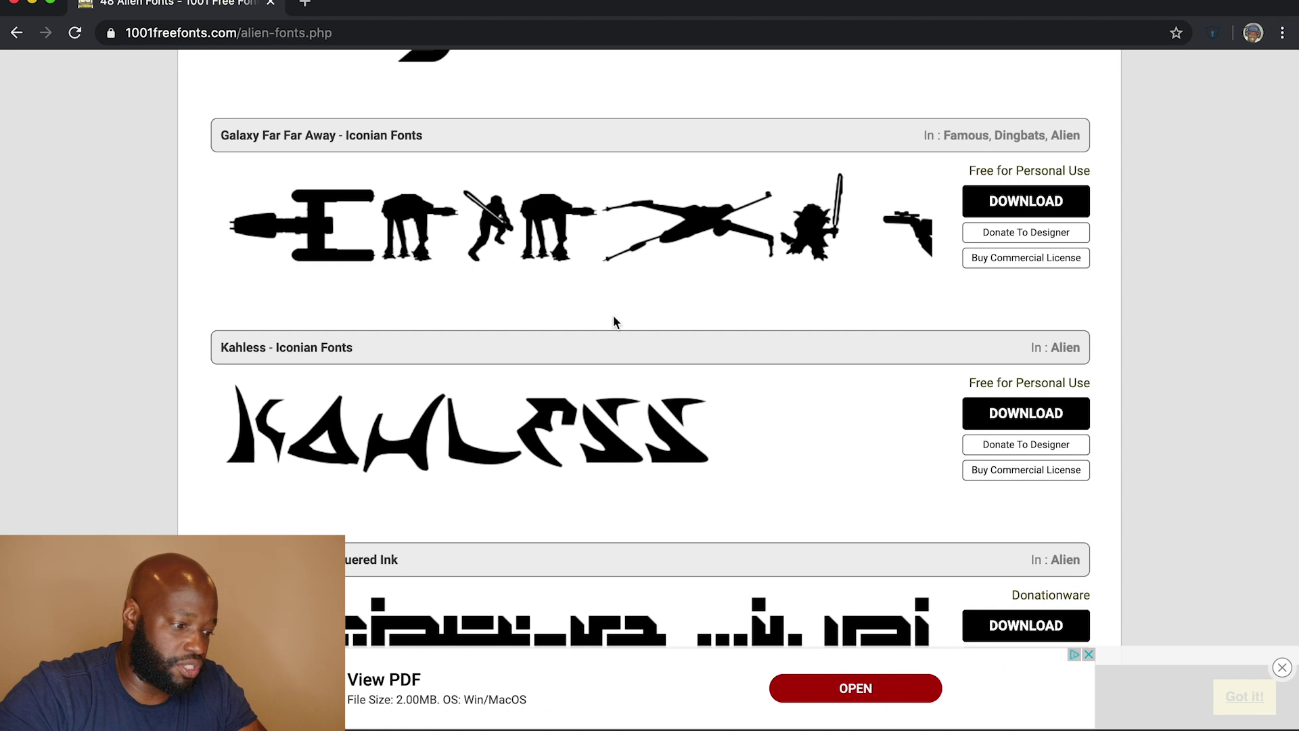
left_click(14, 4)
- Quit Chrome completely
left_click(54, 8)
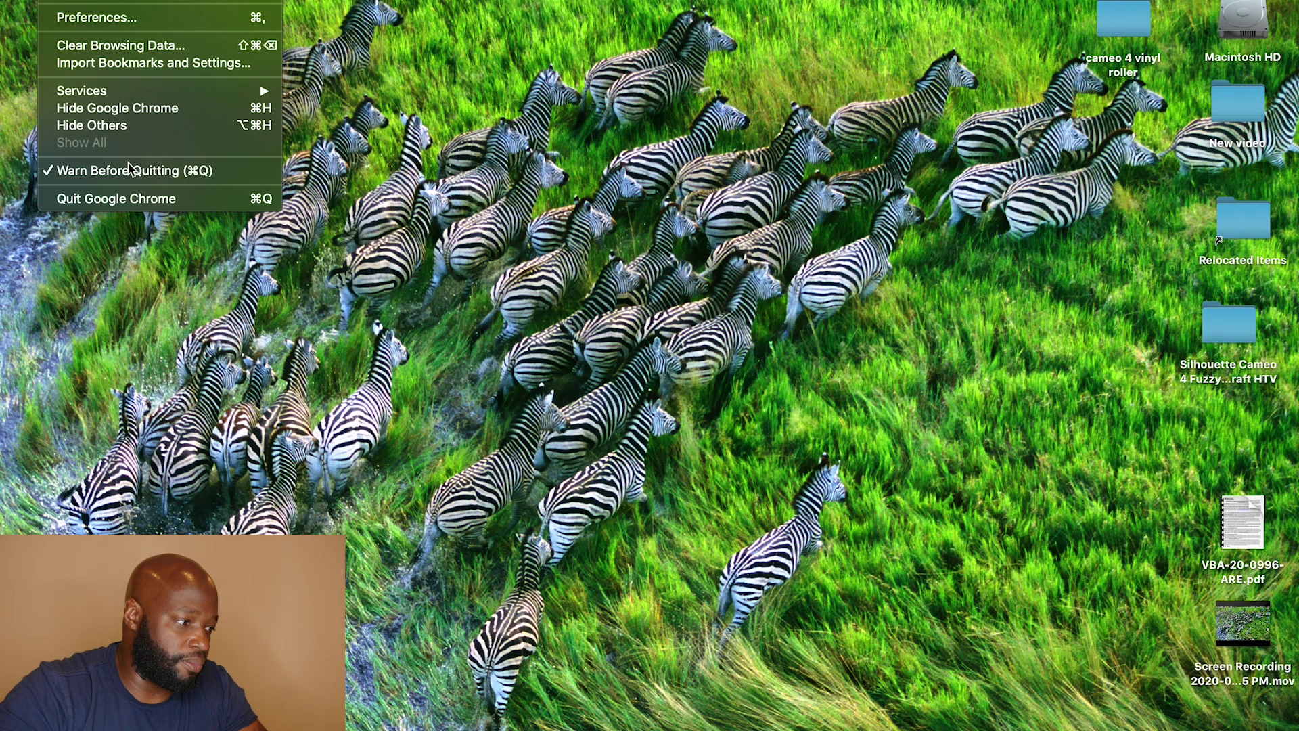
left_click(142, 195)
mouse_move(418, 727)
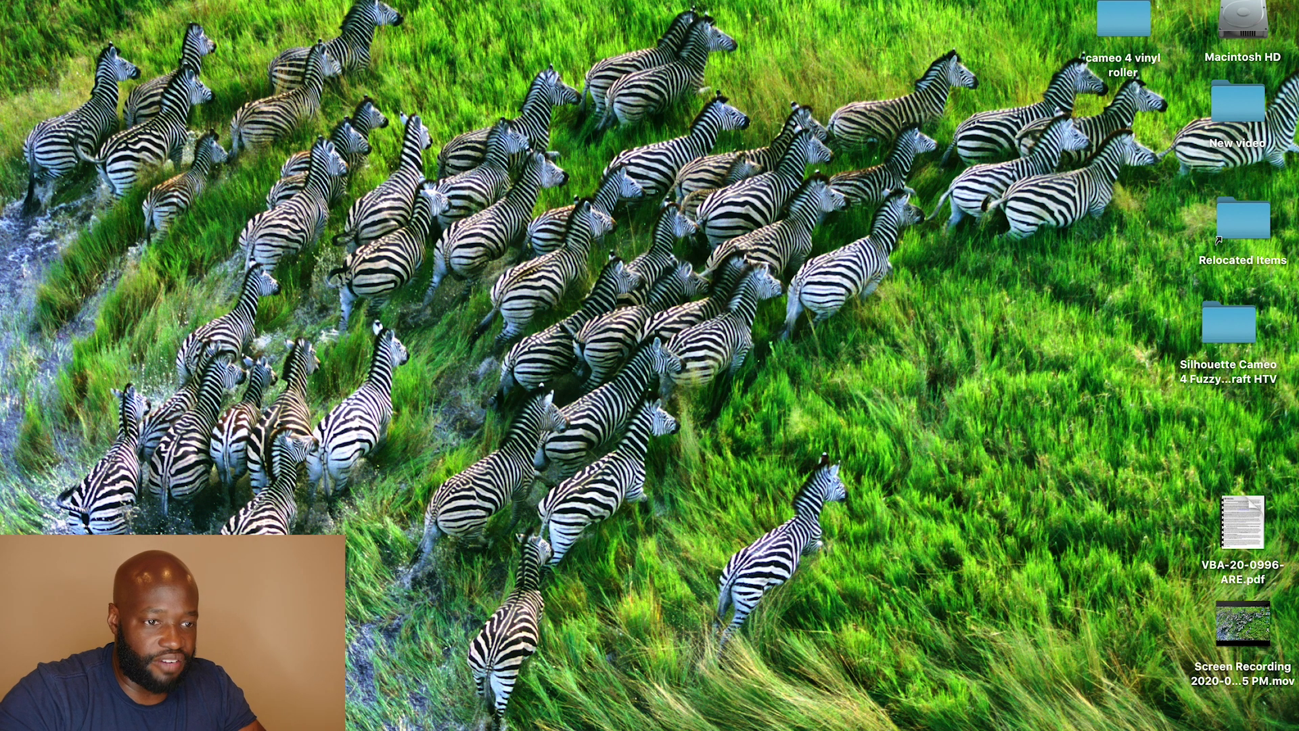
- Launch Font Book through a Spotlight 'font' search and show recent downloads
key("super+space")
type("font")
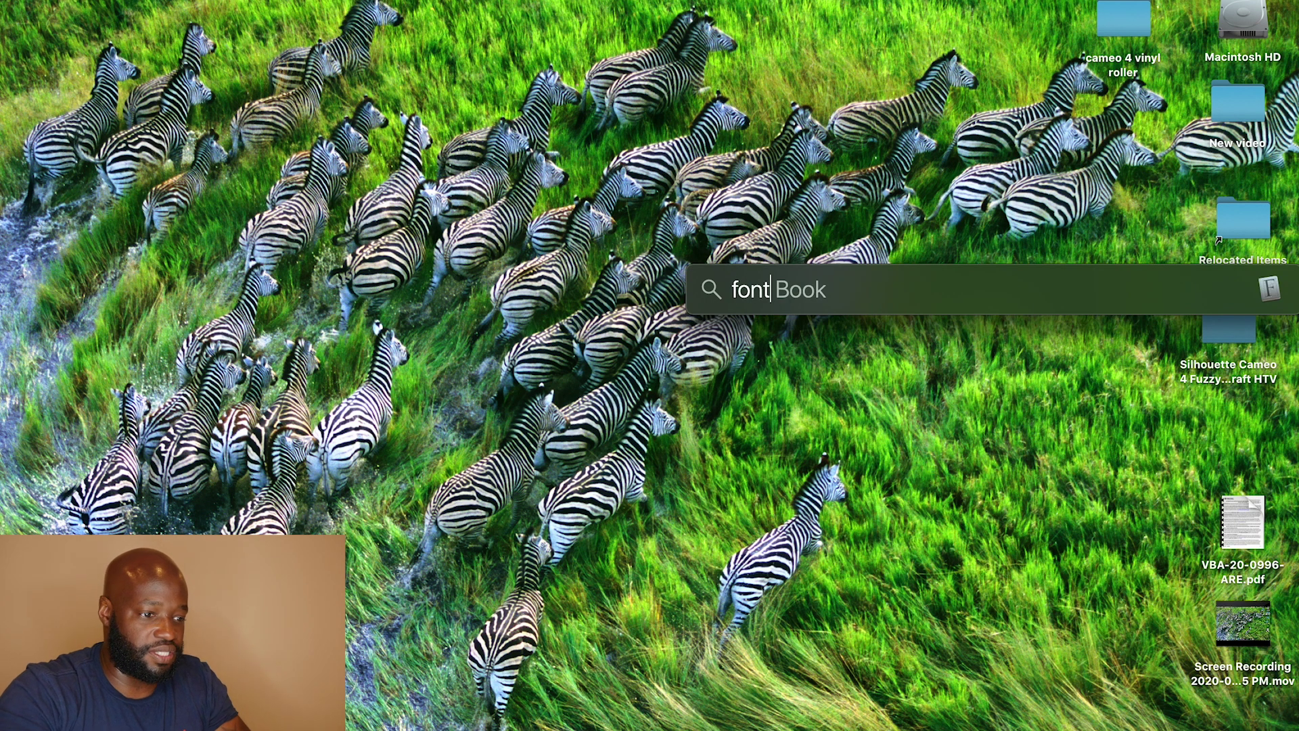
key("Return")
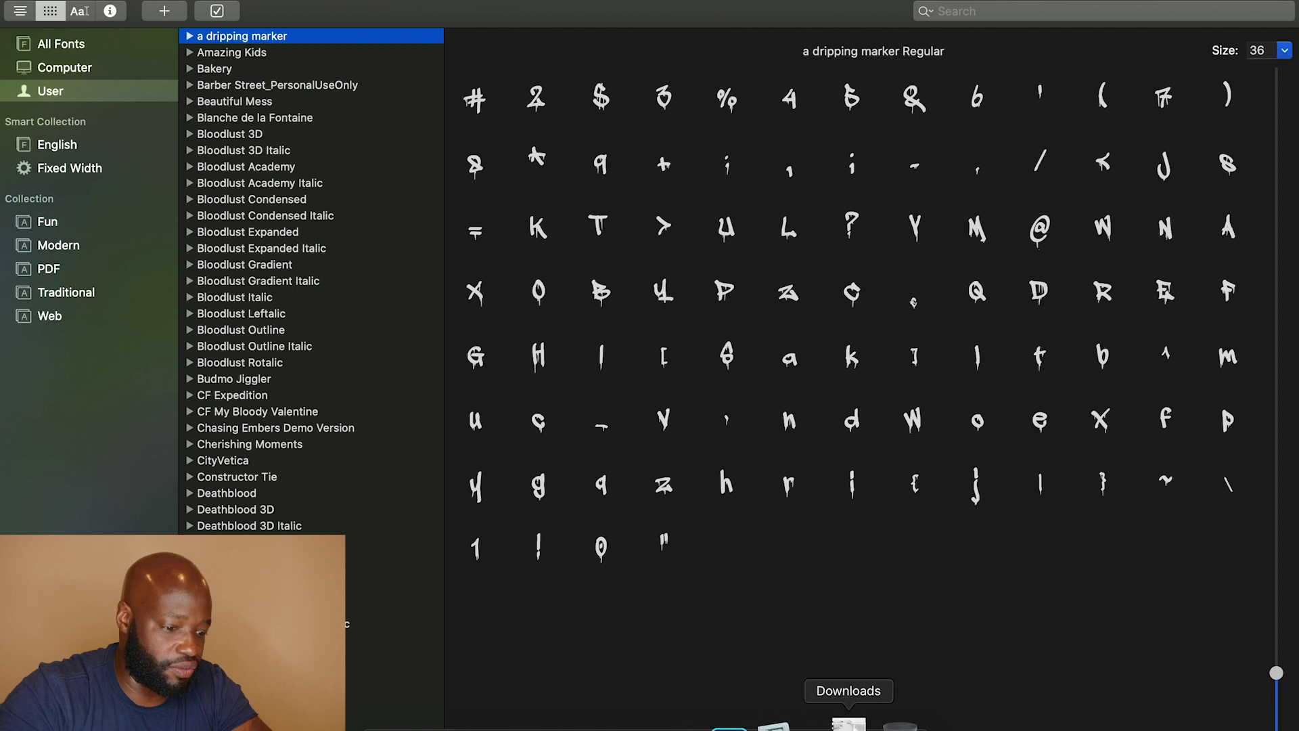
left_click(848, 722)
- Extract kahless.zip, open the kahless folder of three .ttf fonts, and move it aside
left_click(907, 626)
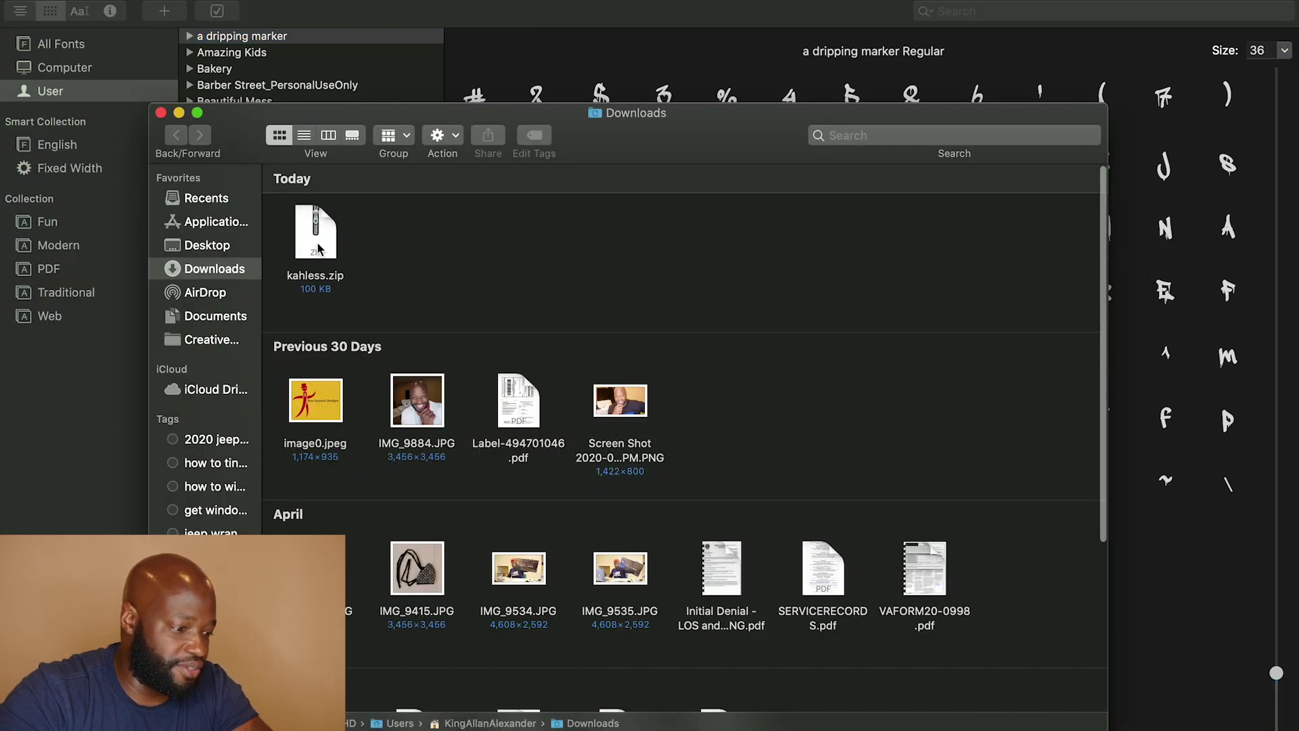
double_click(318, 249)
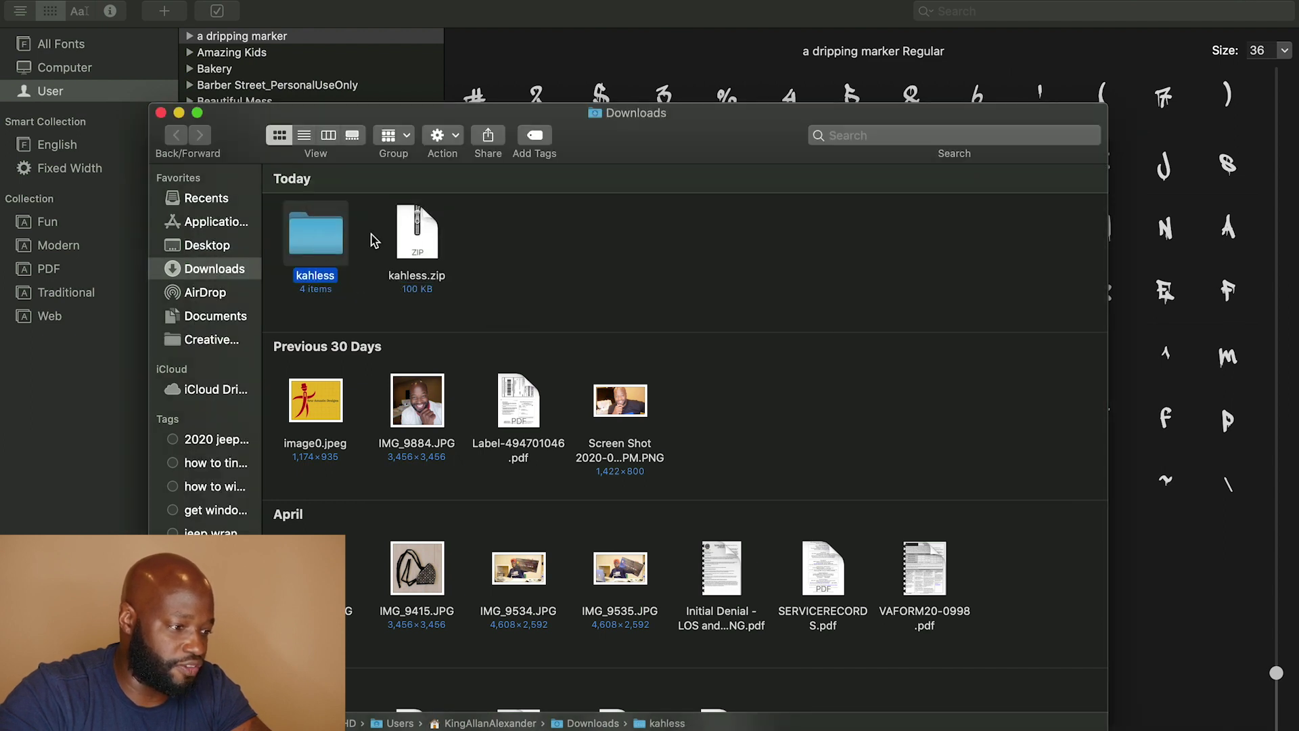
double_click(329, 243)
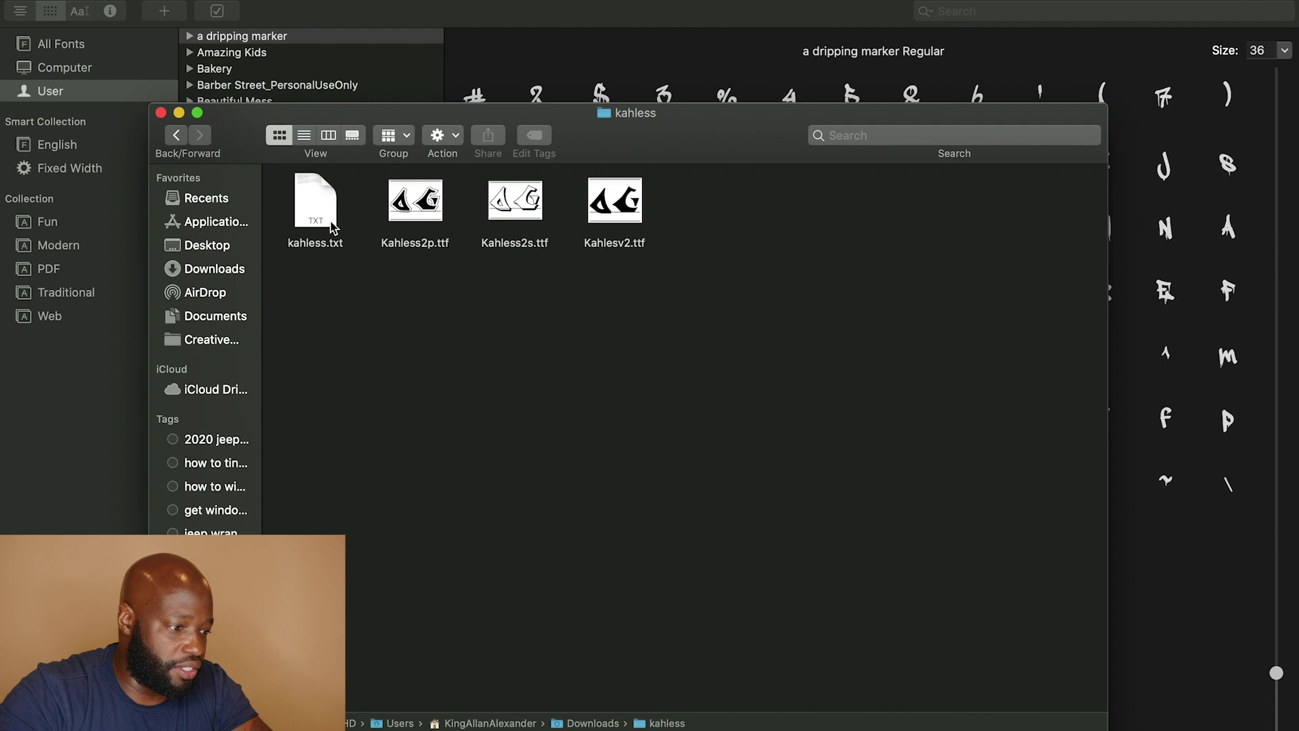
left_click_drag(574, 132, 616, 360)
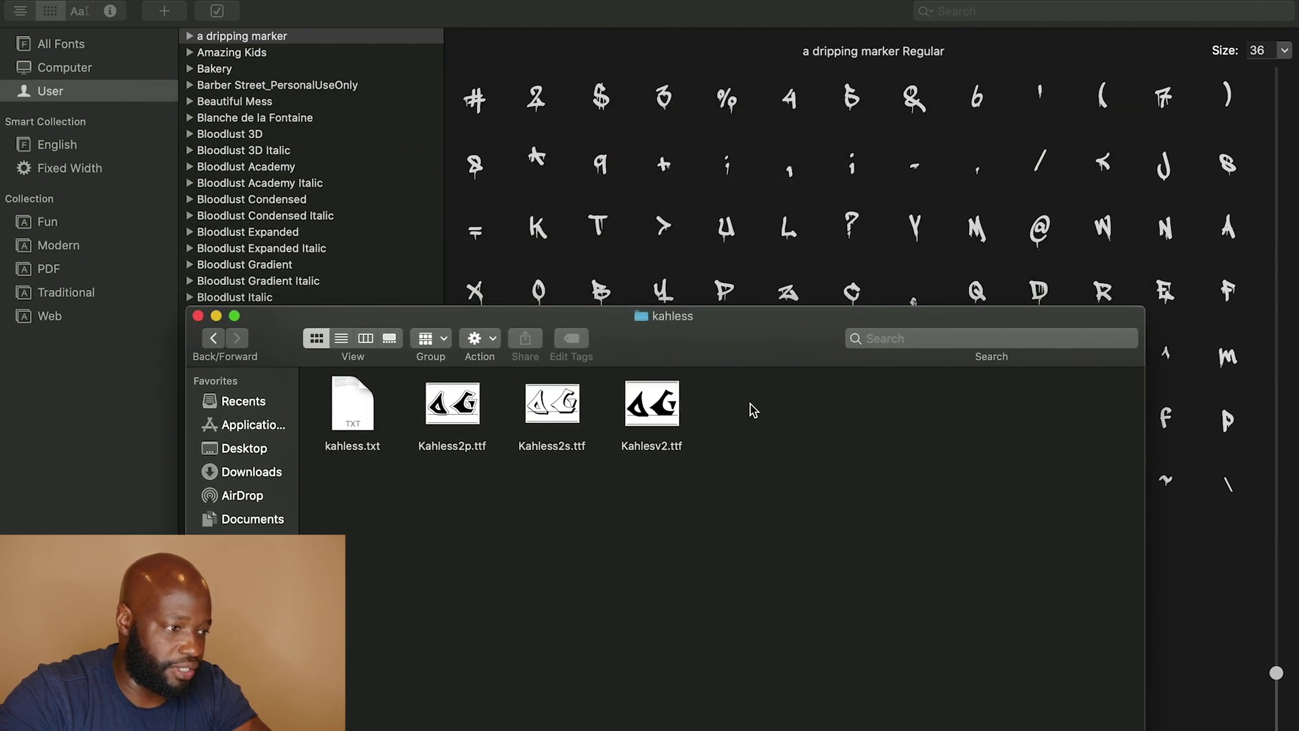
left_click_drag(285, 334, 415, 426)
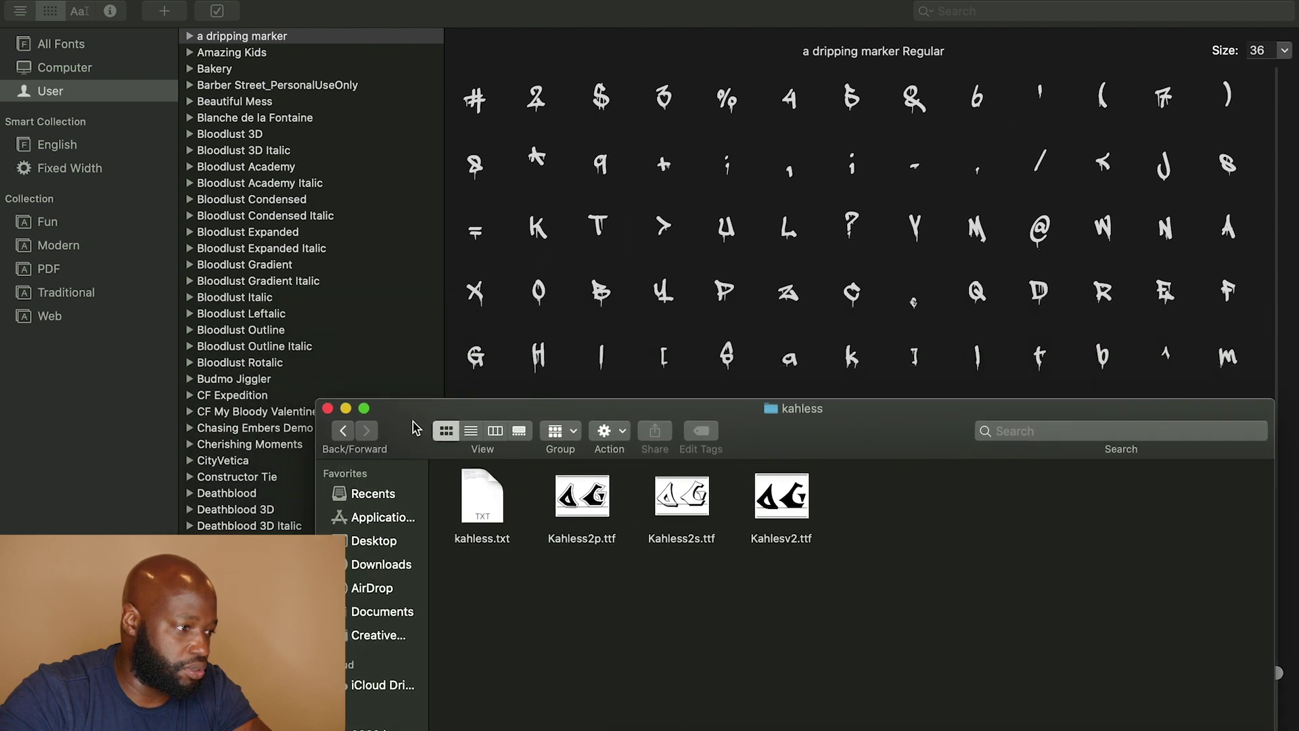
left_click(173, 12)
- Install the three Kahless .ttf files from the kahless folder into Font Book
left_click(165, 11)
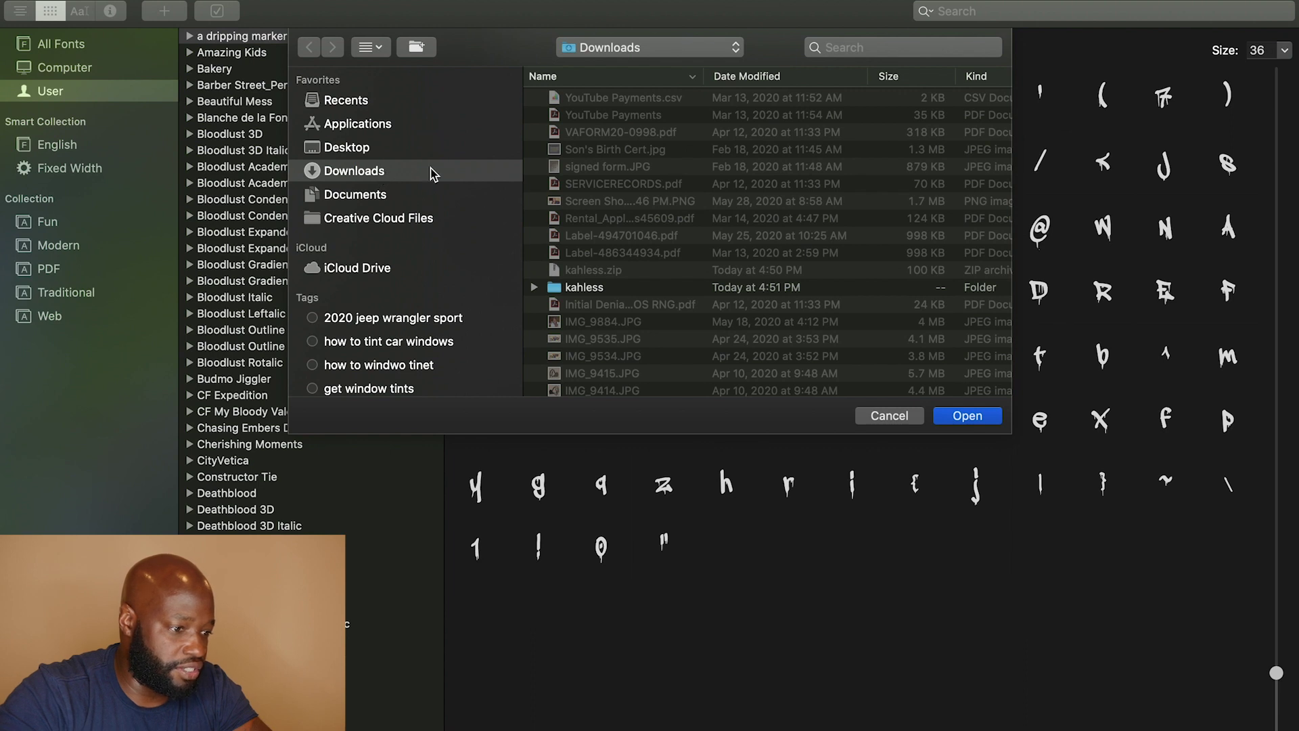
scroll(618, 252, "down", 3)
left_click(534, 236)
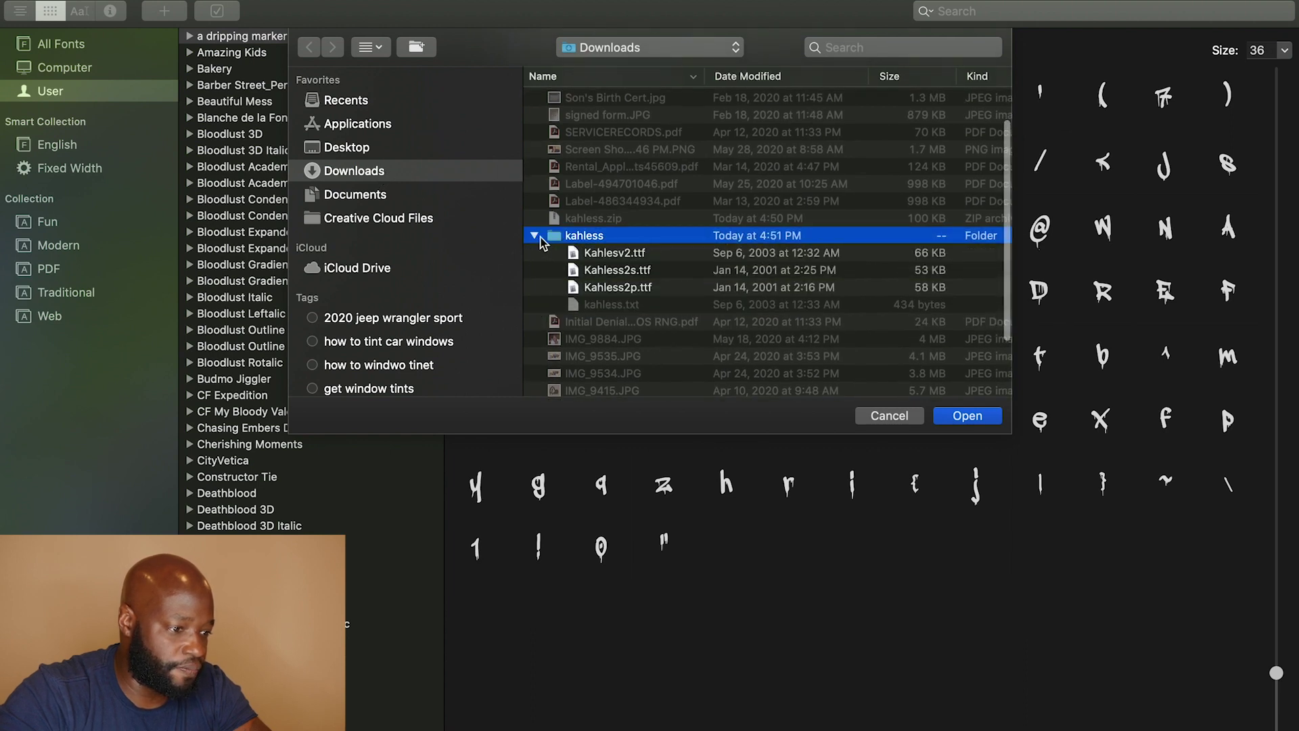
left_click(602, 255)
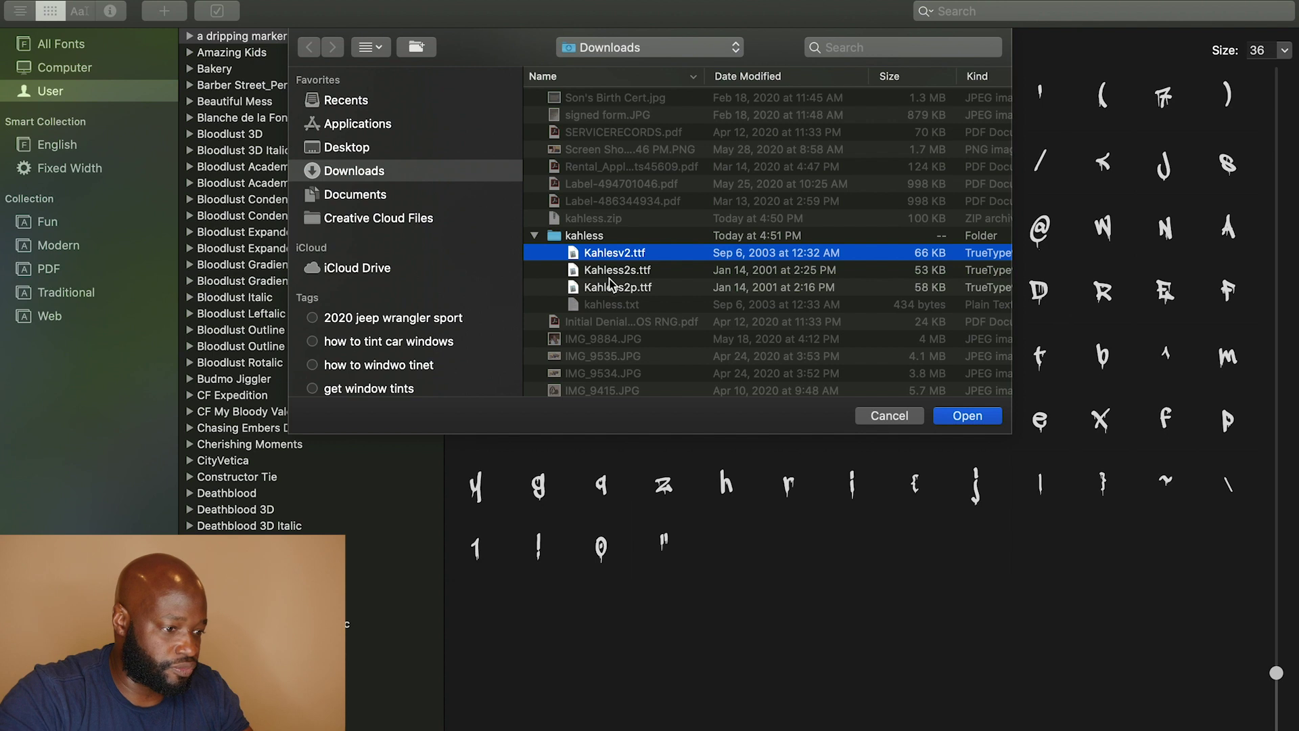
left_click(609, 282, "shift")
left_click(966, 415)
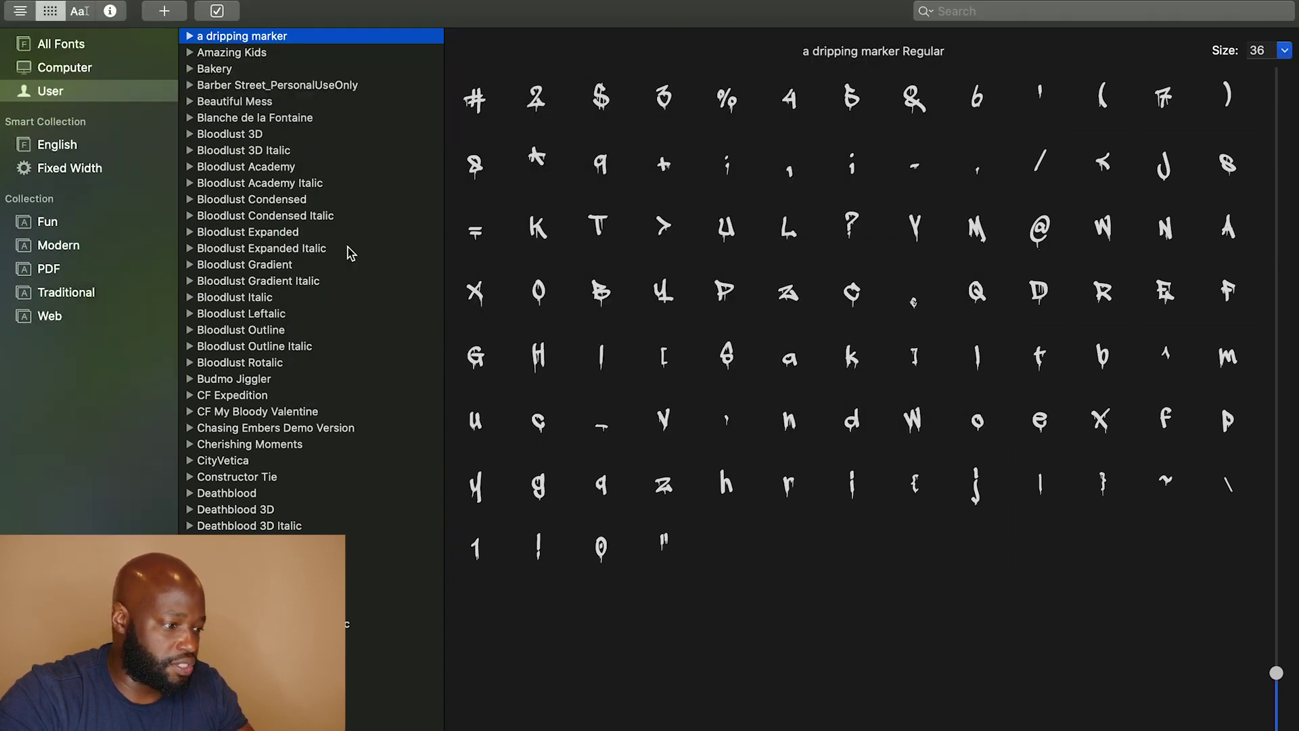
- Expand and preview the Kahless, Kahless Pro and Kahless Shadow families in the User list
scroll(346, 300, "down", 10)
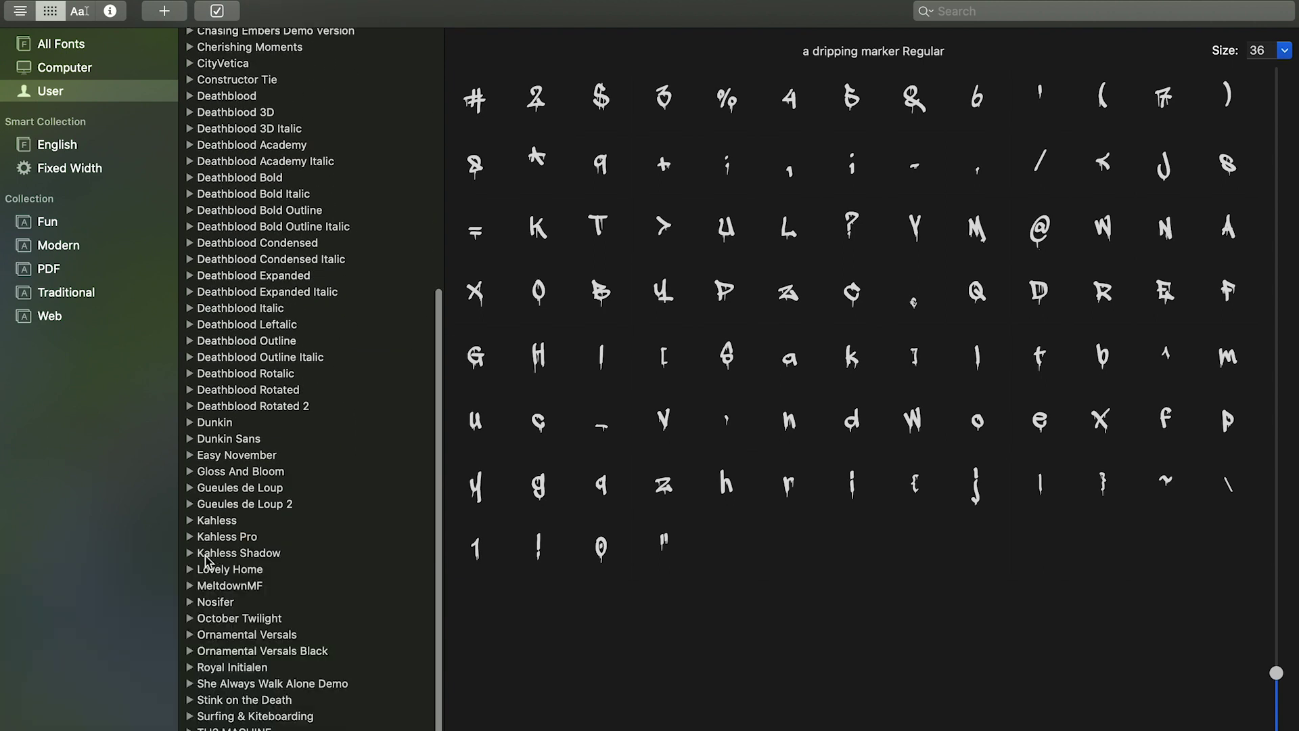
left_click(190, 521)
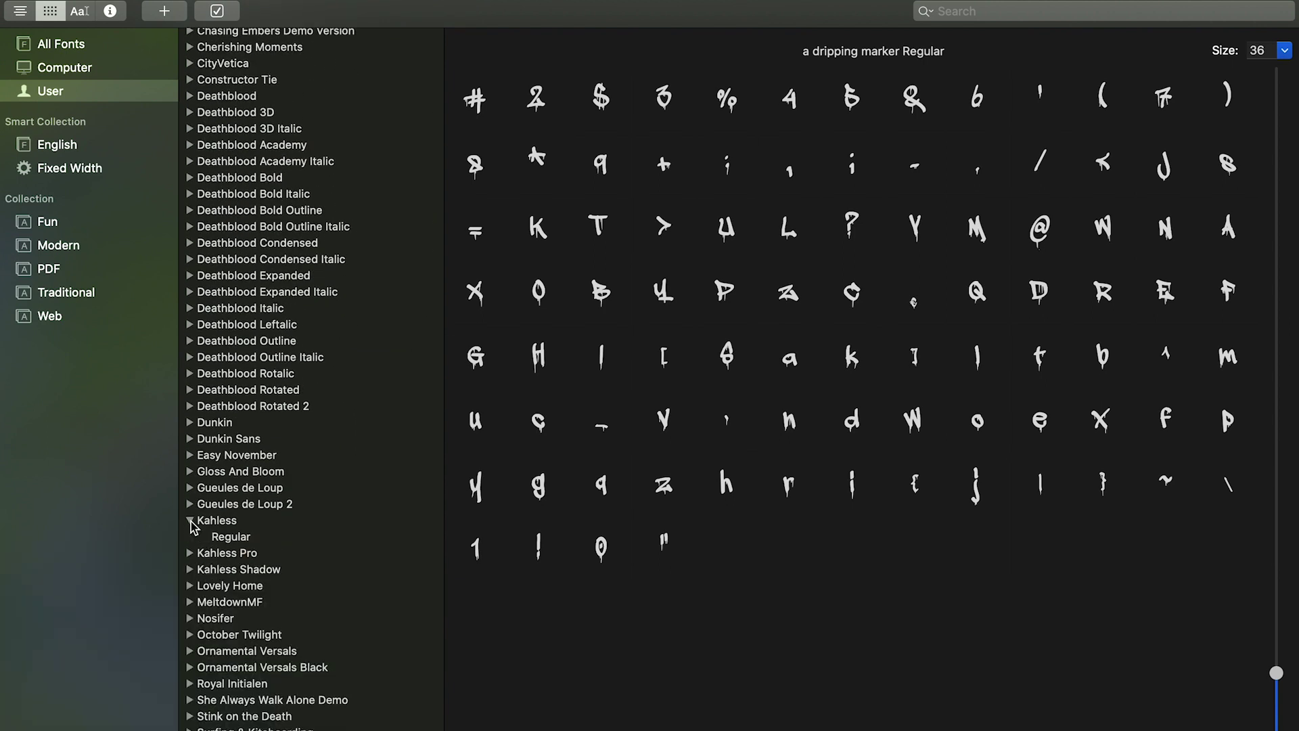
double_click(222, 539)
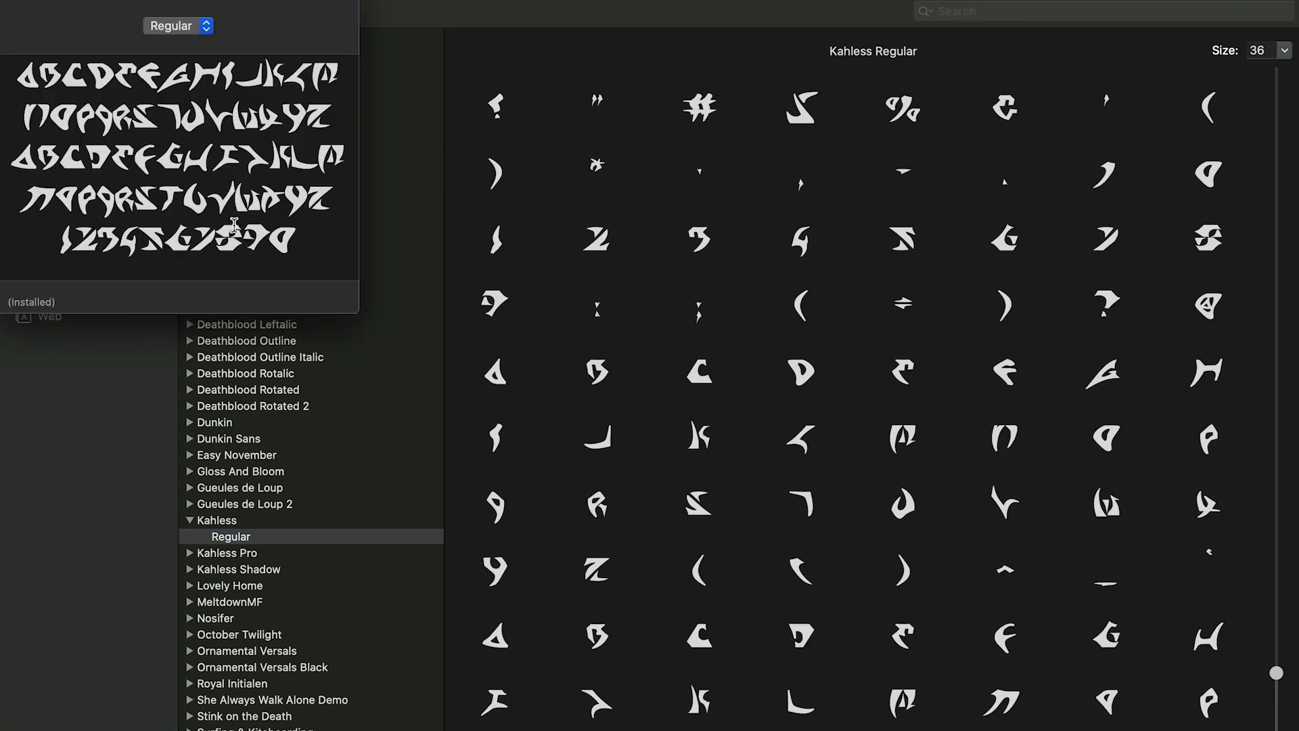
left_click(227, 558)
left_click(190, 553)
left_click(222, 569)
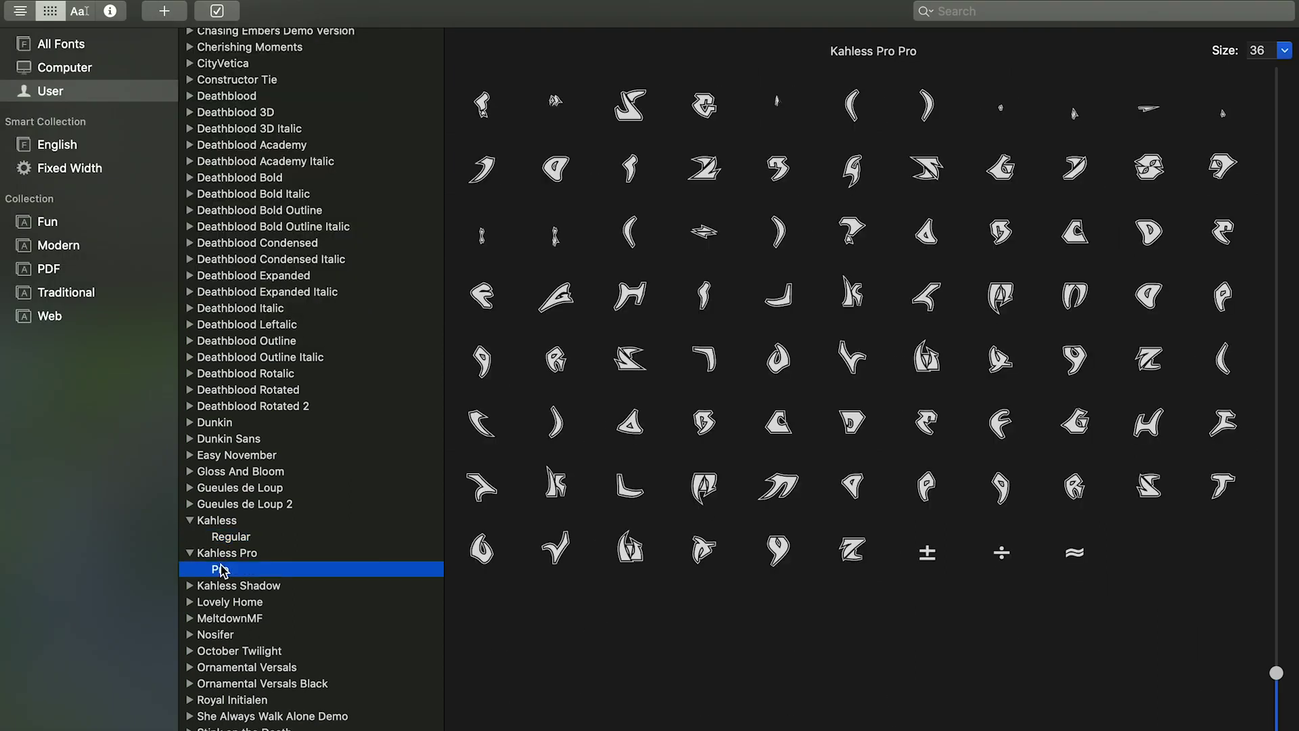
left_click(190, 587)
left_click(216, 604)
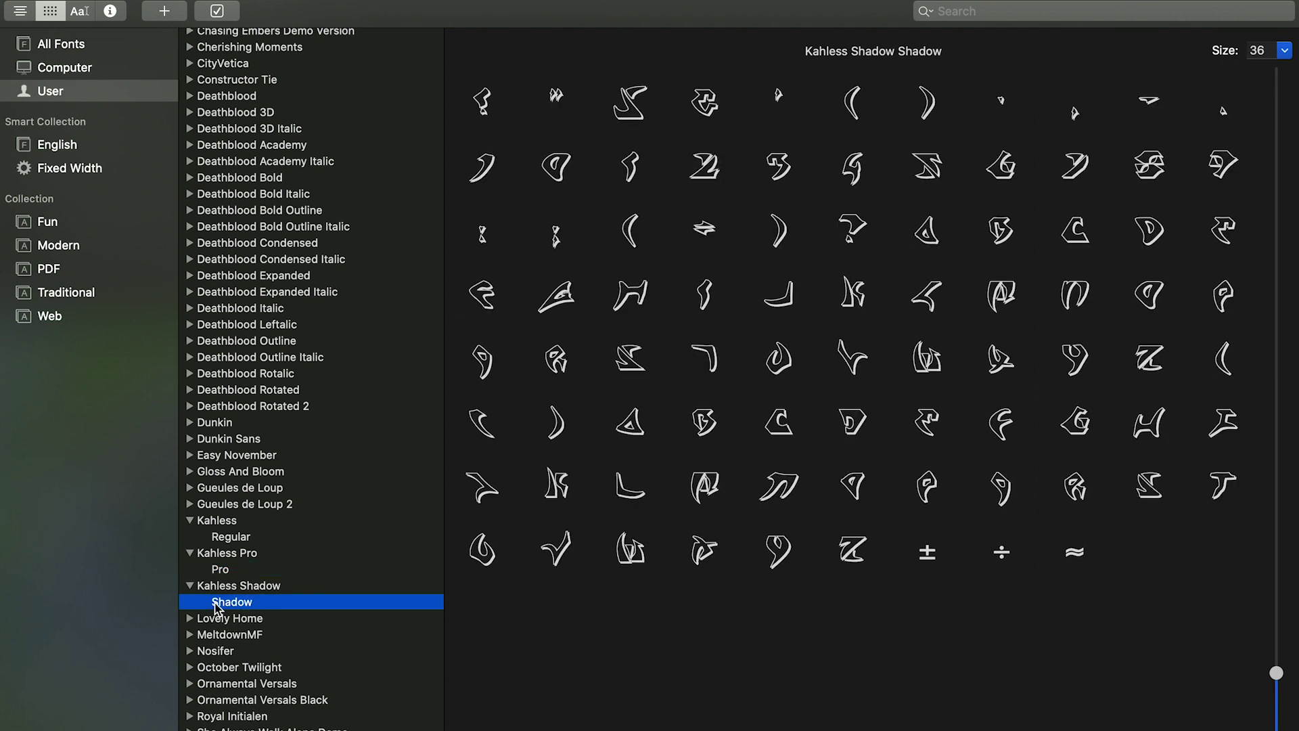